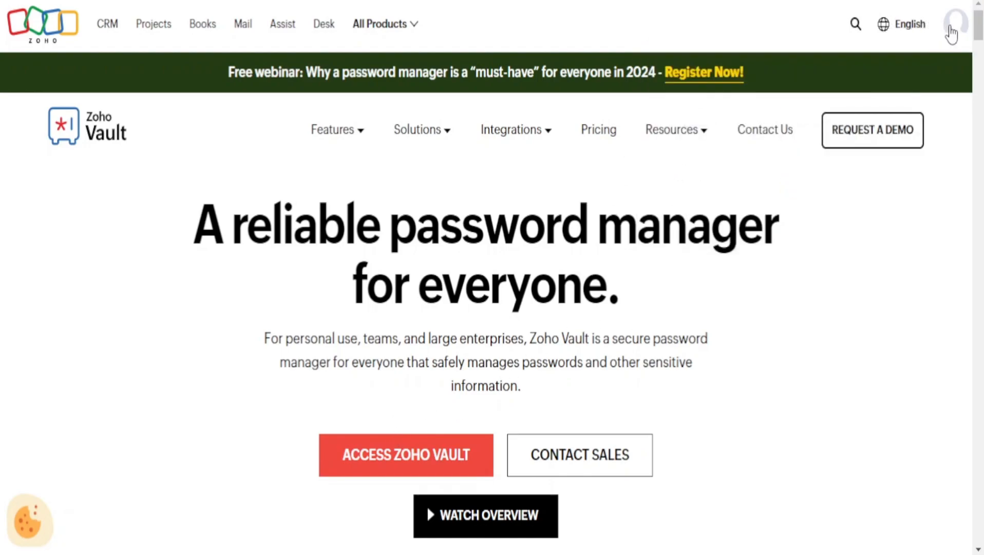
Open a new Chrome incognito window from the taskbar icon
right_click(955, 28)
click(637, 178)
mouse_move(193, 554)
right_click(221, 552)
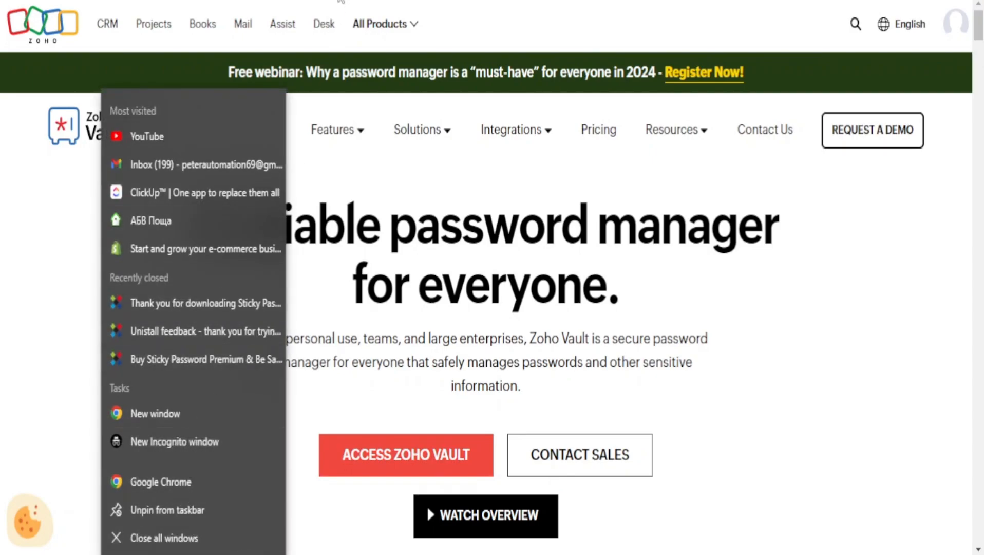
click(175, 442)
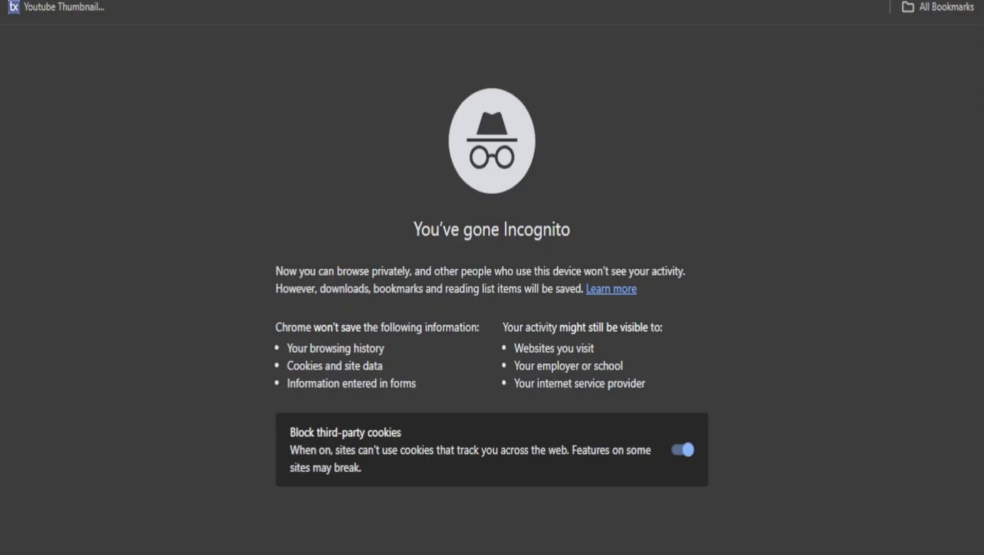
Search Google for 'zoho vault' and accept Google's cookie consent
text(zoho vault)
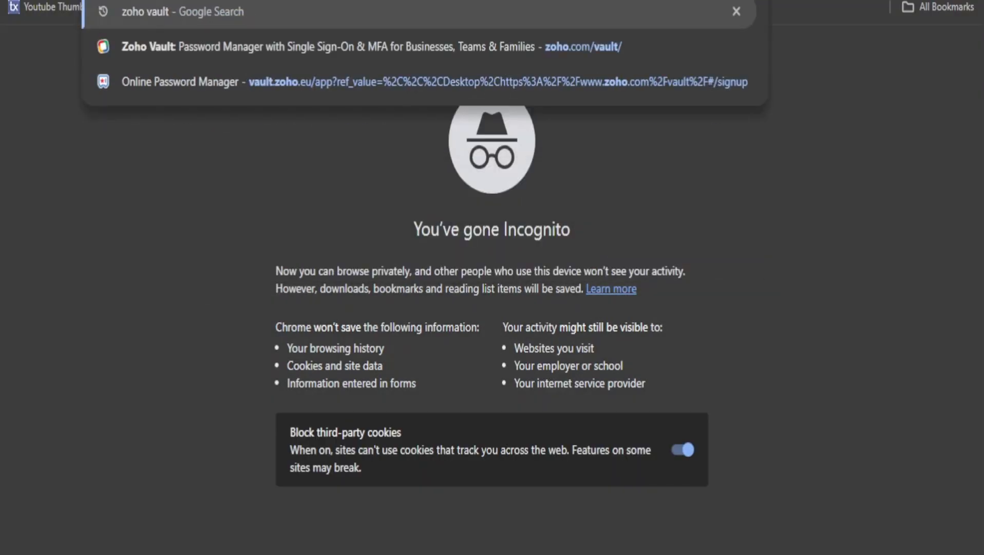
key(Return)
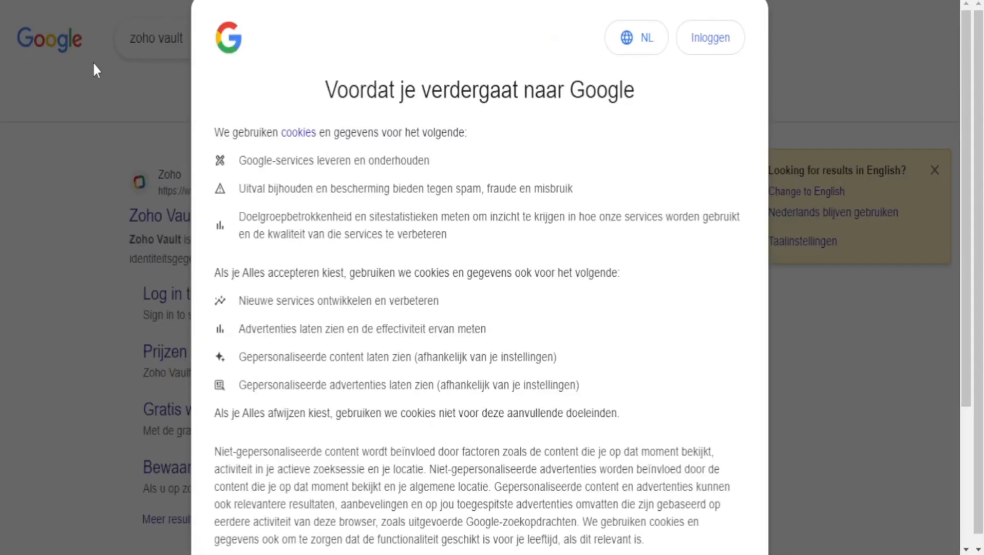
scroll(548, 301, down, 4)
click(537, 436)
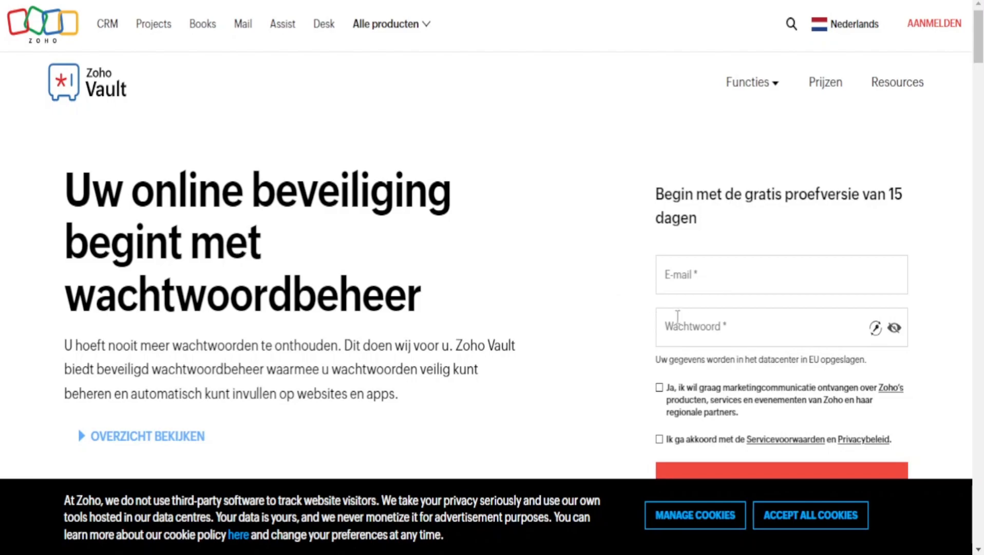
Accept all Zoho cookies and look over the Dutch sign-up form
click(779, 520)
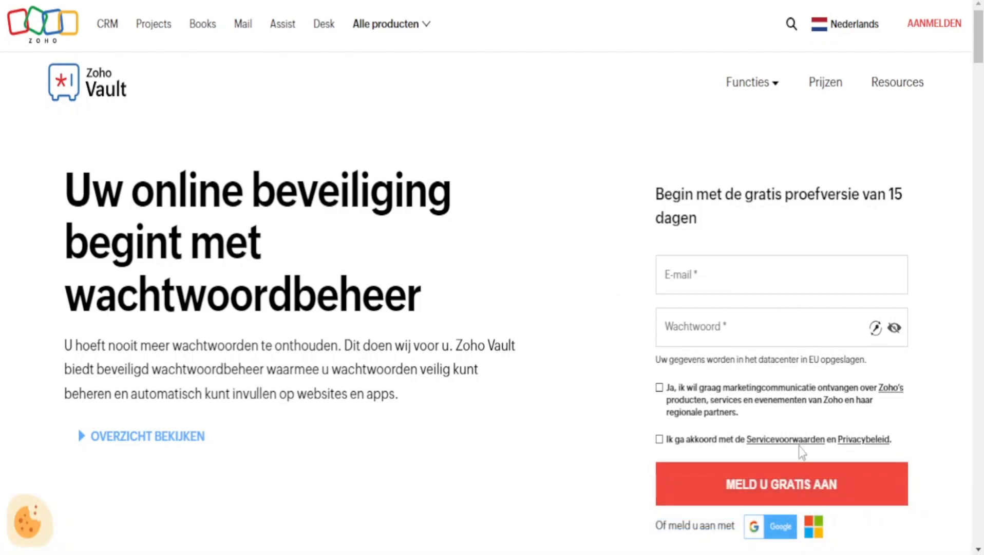
click(749, 271)
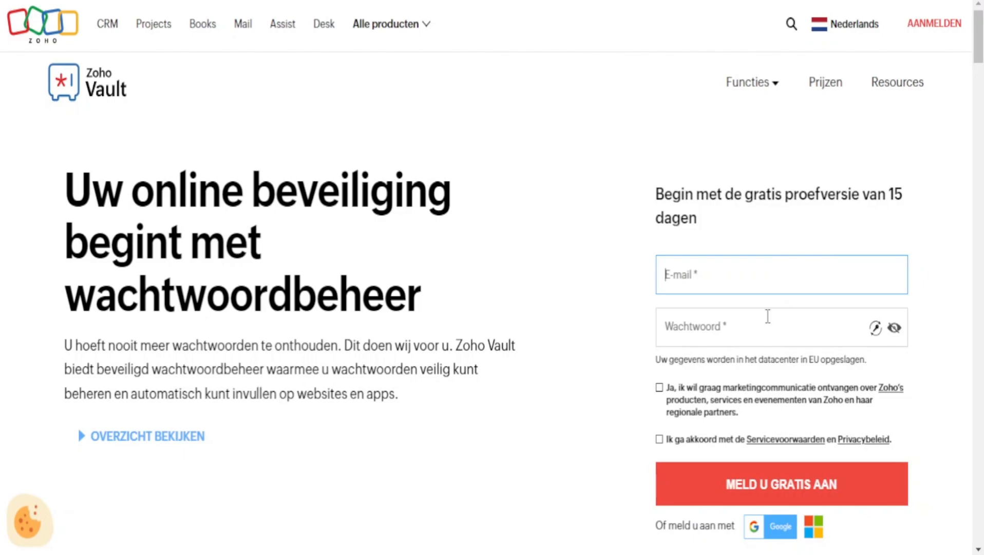
scroll(768, 316, down, 3)
scroll(758, 313, up, 3)
Translate the sign-up page into English, dismiss the prompt, and select the sign-up fields
right_click(543, 224)
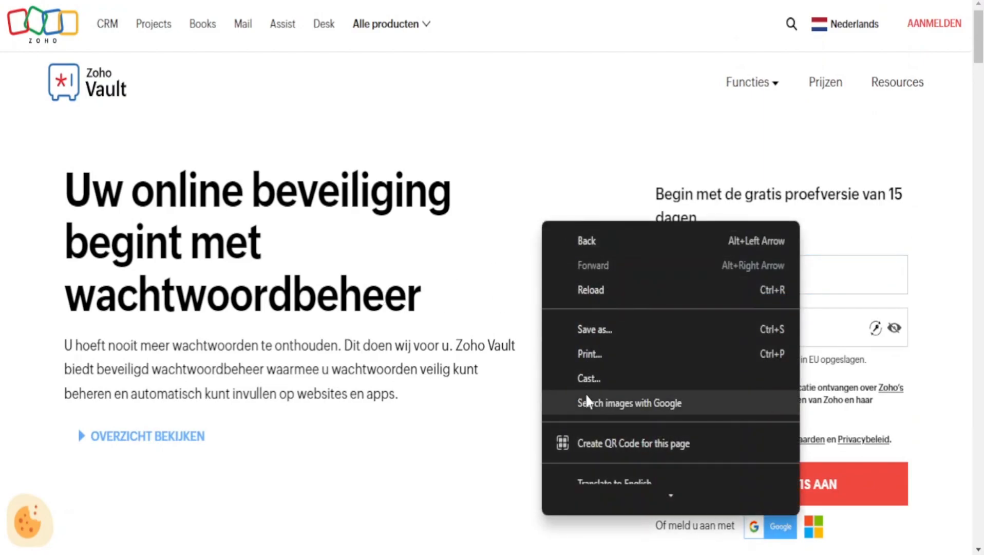
scroll(596, 427, down, 2)
click(641, 396)
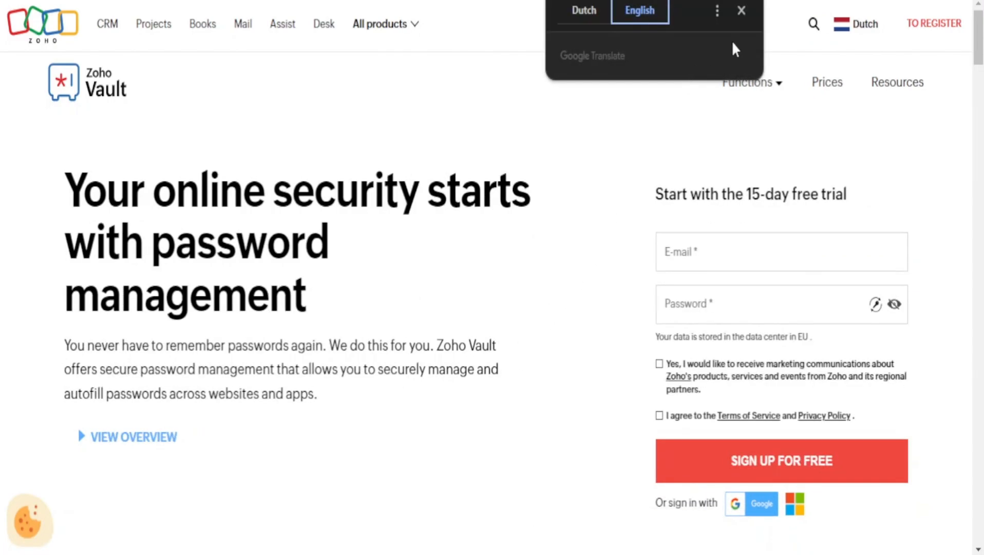
click(742, 13)
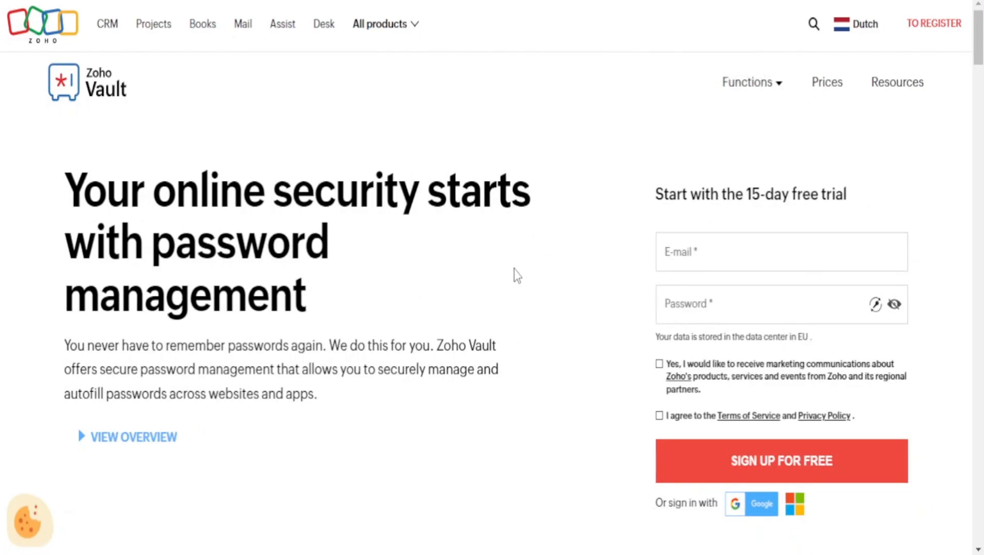
click(711, 251)
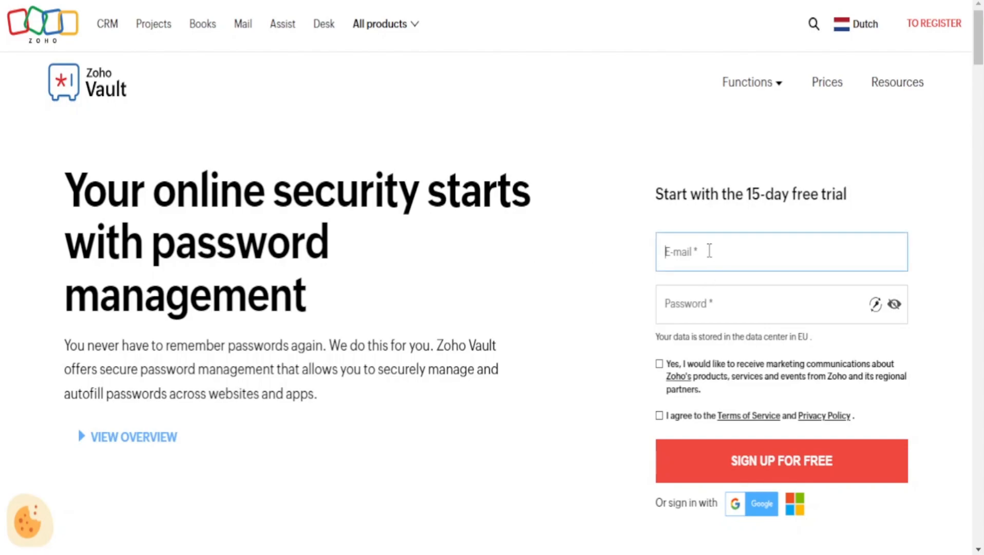
click(759, 292)
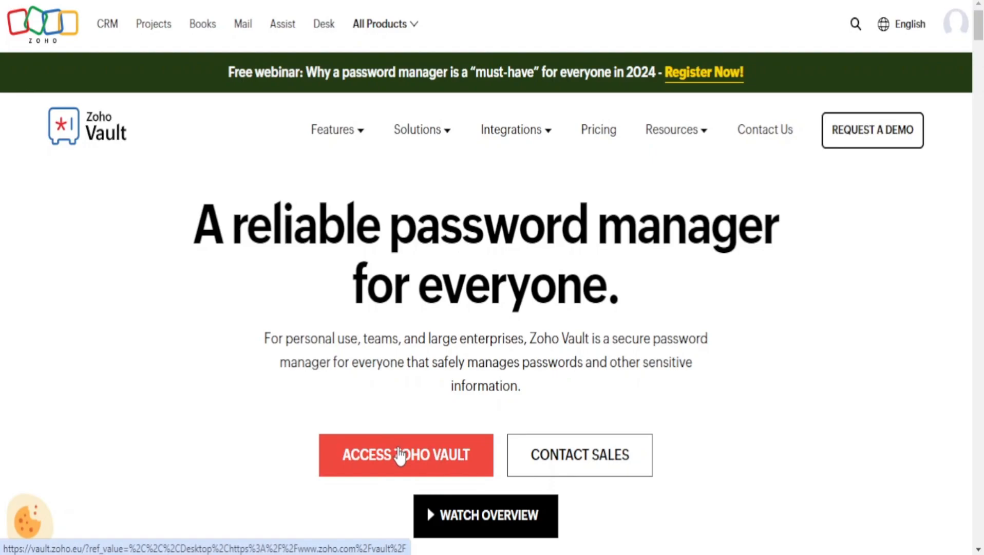
Access Zoho Vault as a new organization and enter 'Ned Tech' as the organization name
click(410, 459)
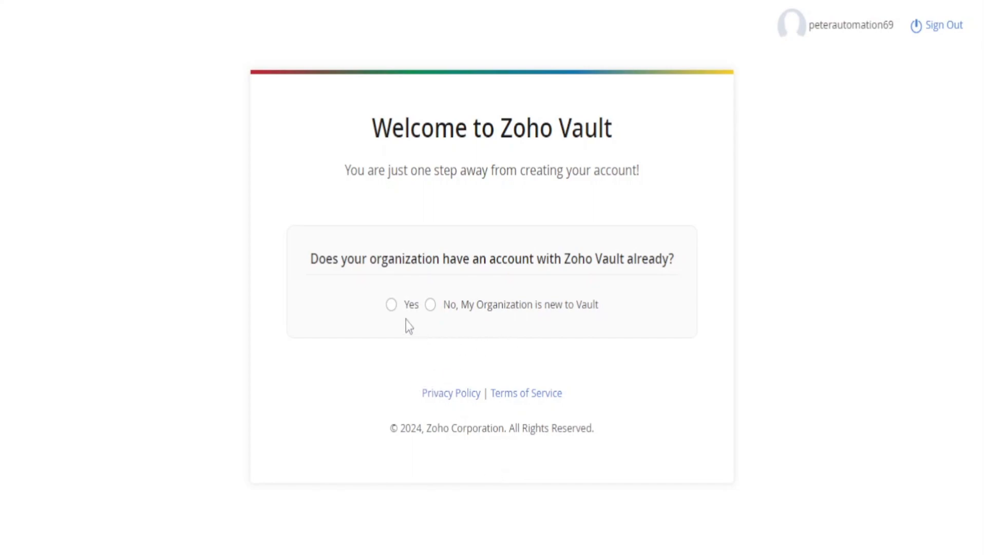
click(431, 306)
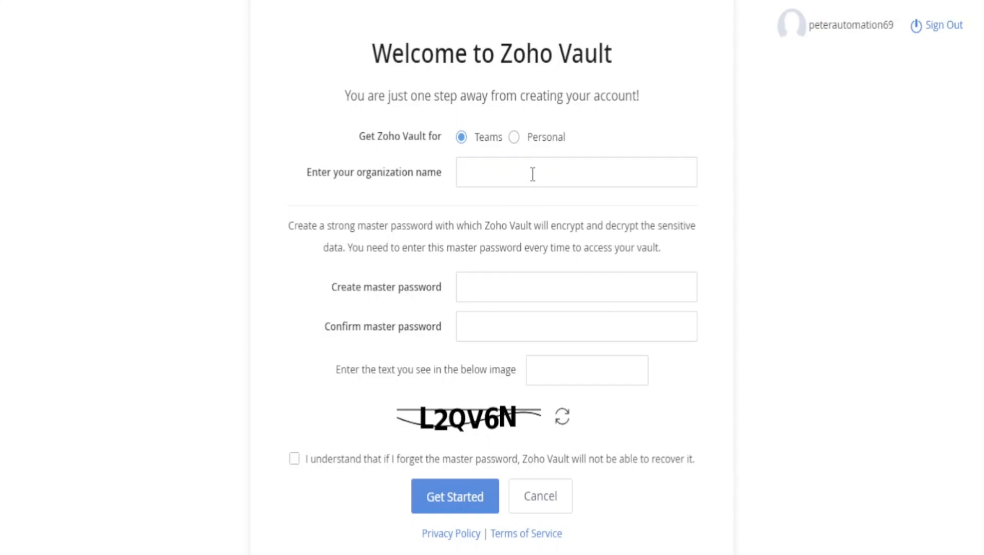
click(532, 174)
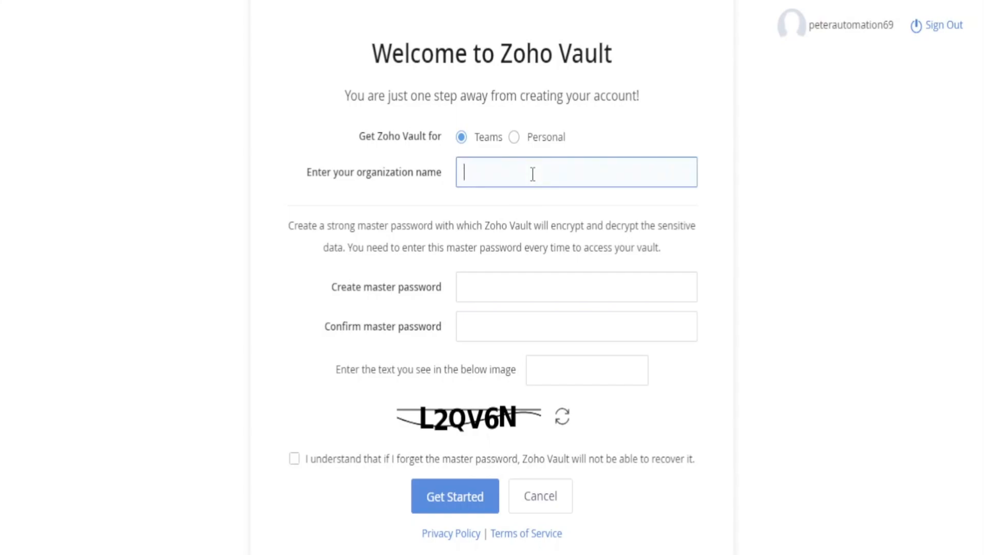
text(Ned Tech)
click(547, 288)
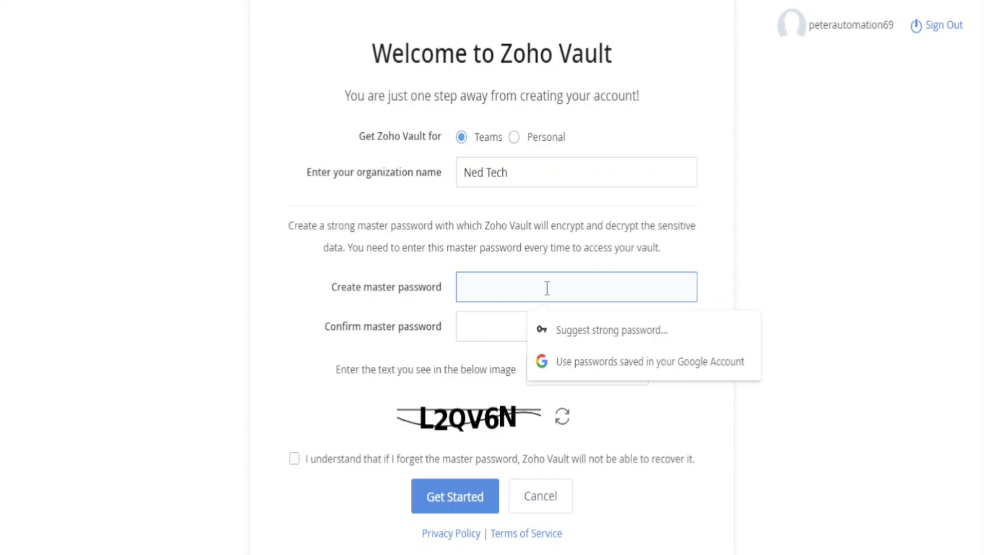
Remove the Enpass Password Manager extension from Chrome
click(772, 0)
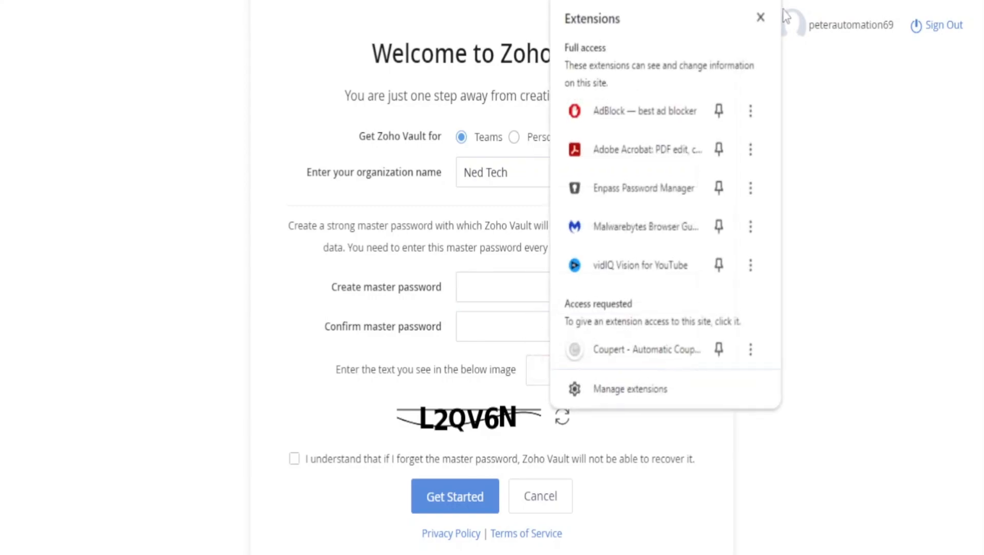
click(750, 189)
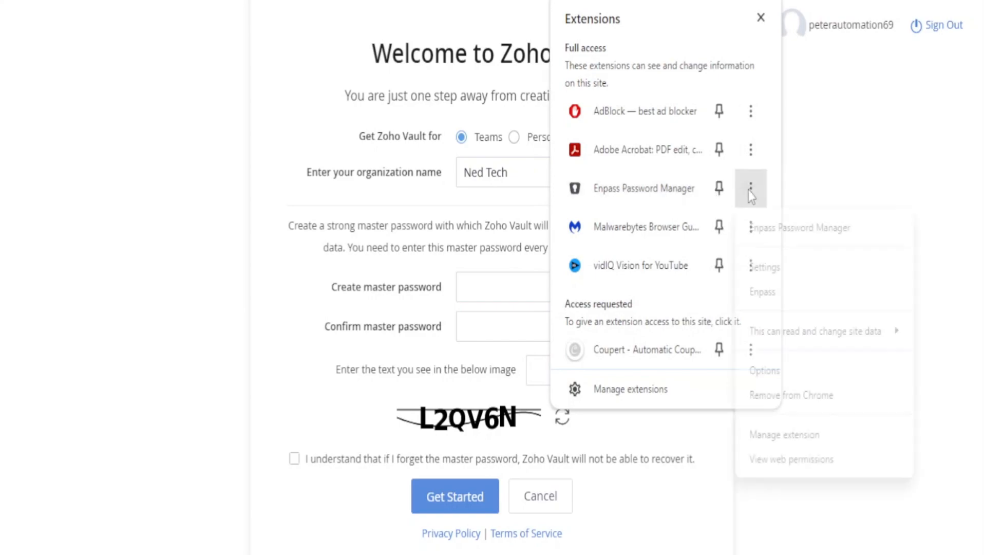
click(808, 396)
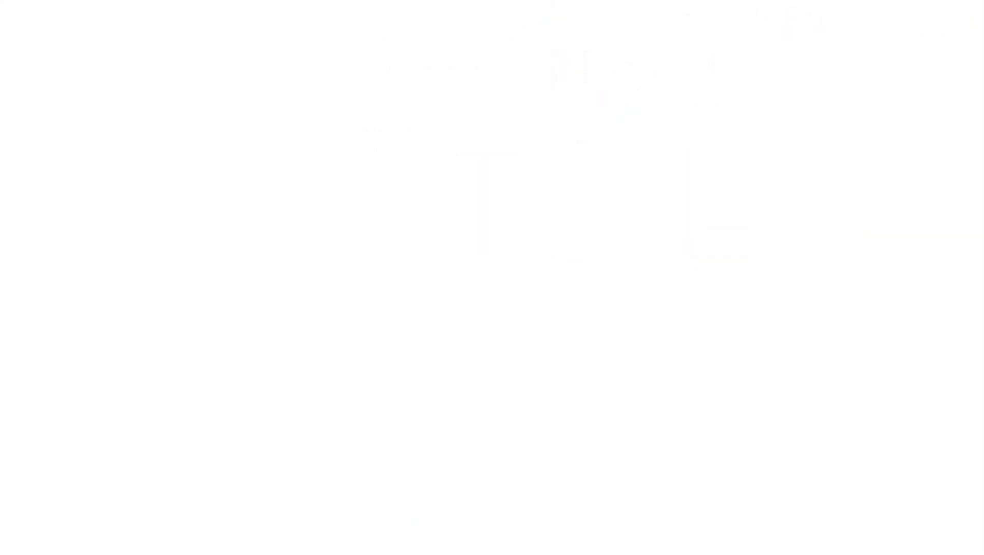
click(77, 0)
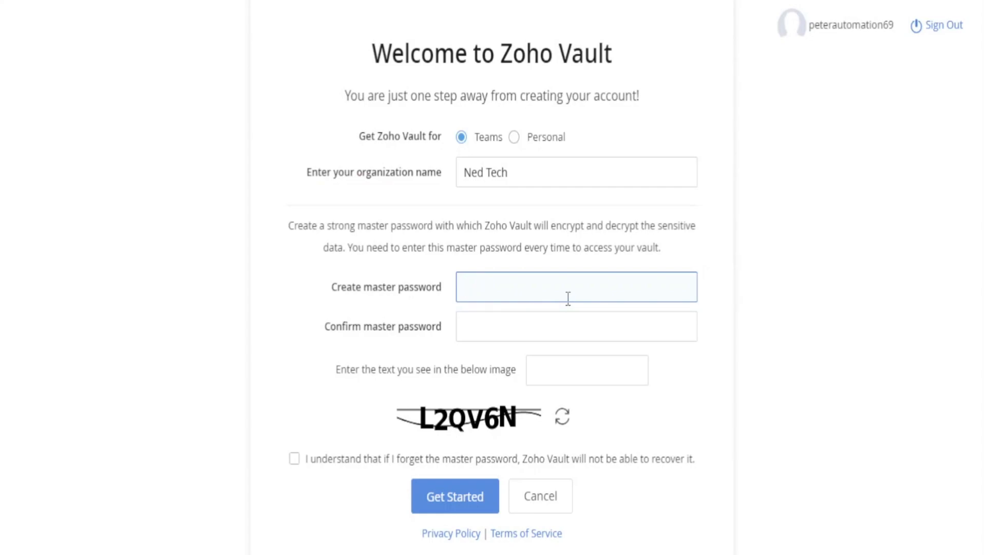
Enter and confirm the master password, then type the captcha characters
text(****)
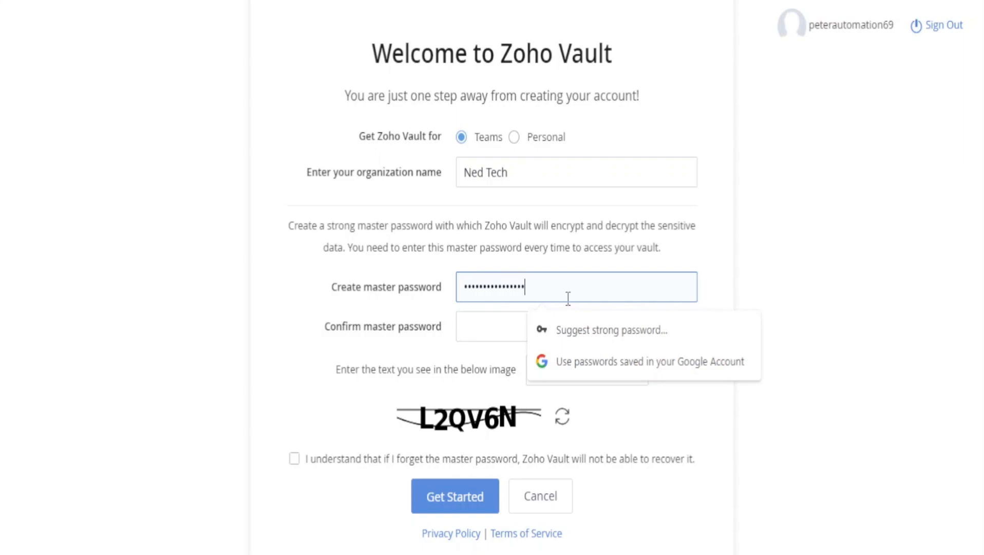
click(509, 339)
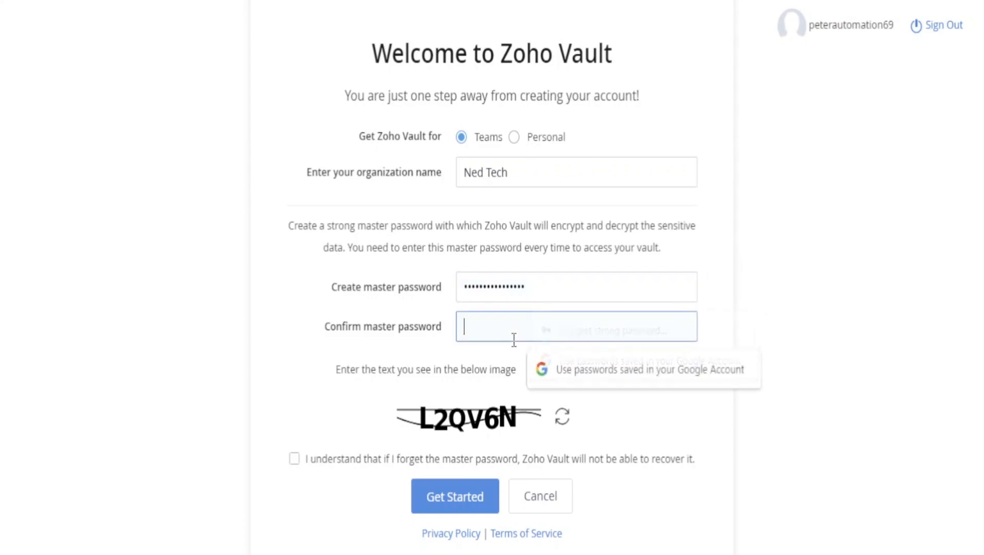
text(*****************)
click(776, 311)
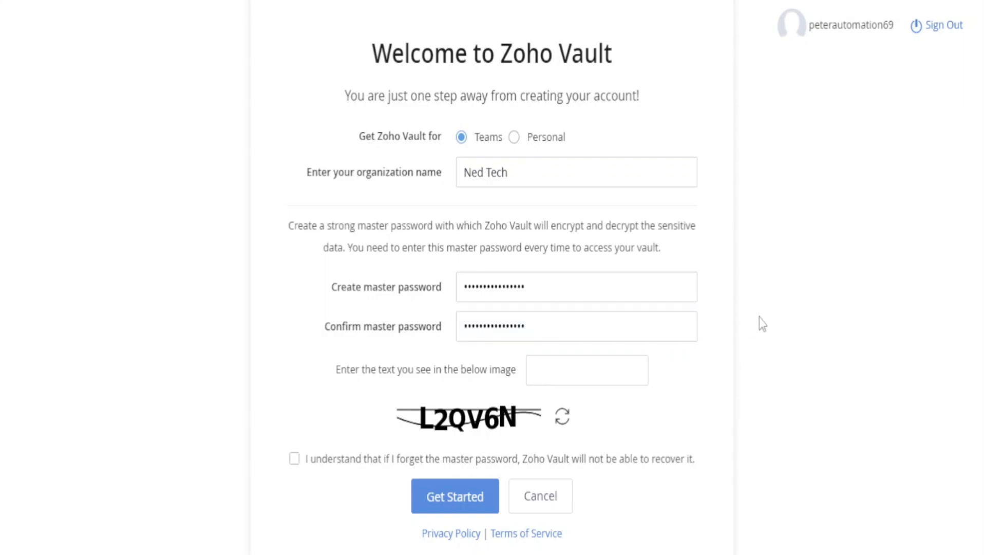
click(596, 369)
text(L2QV6N)
Tick 'I understand', accept the unrecoverable-password notice, and submit with Get Started
click(295, 459)
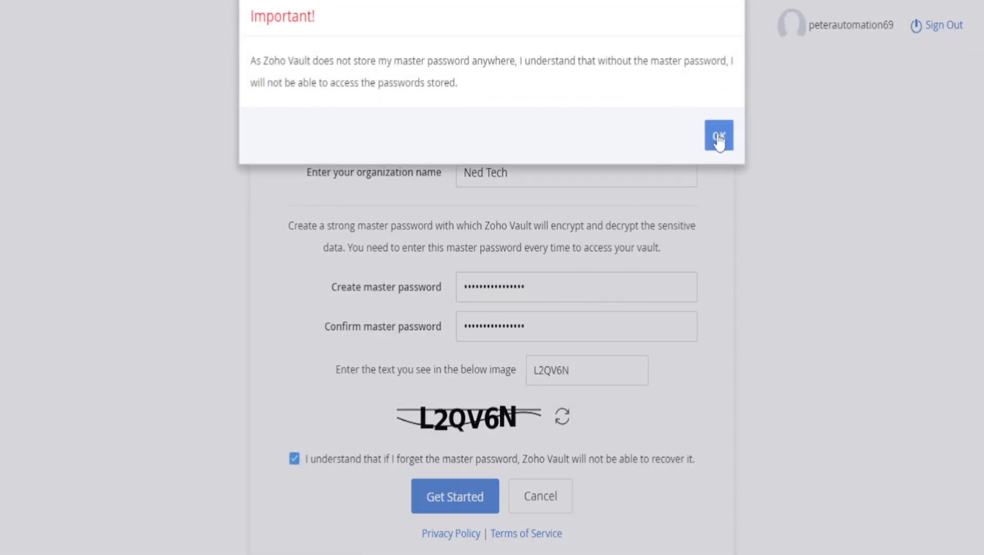
drag(263, 61, 731, 83)
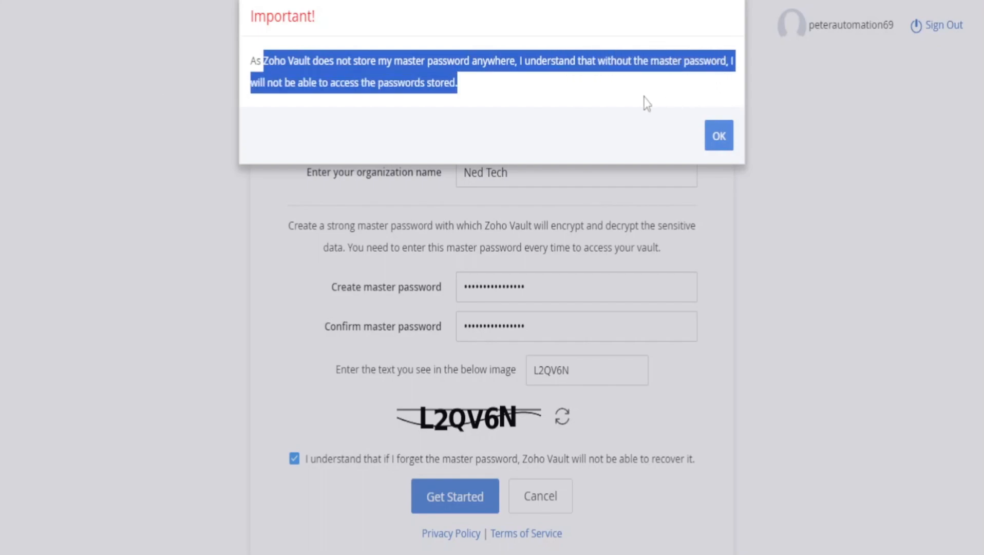
click(719, 136)
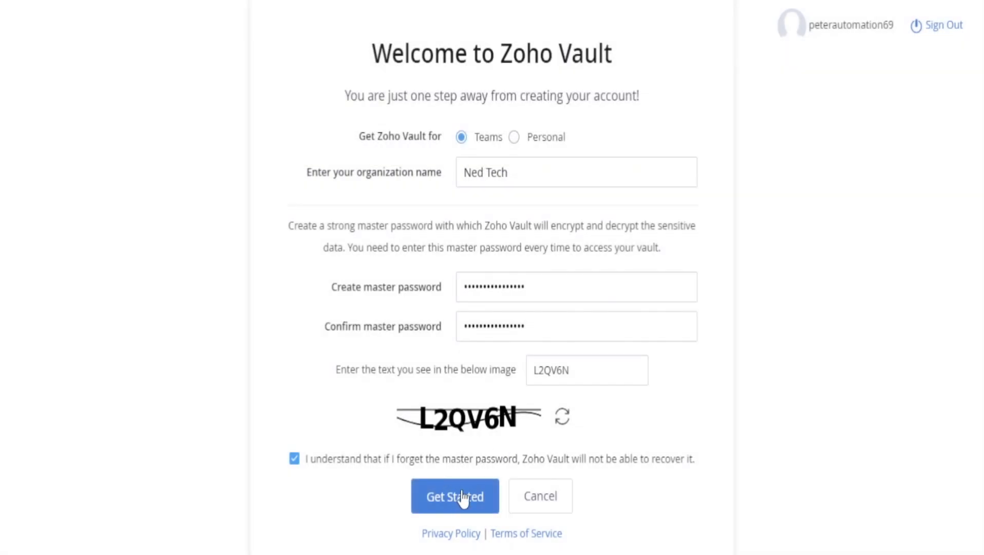
key(Return)
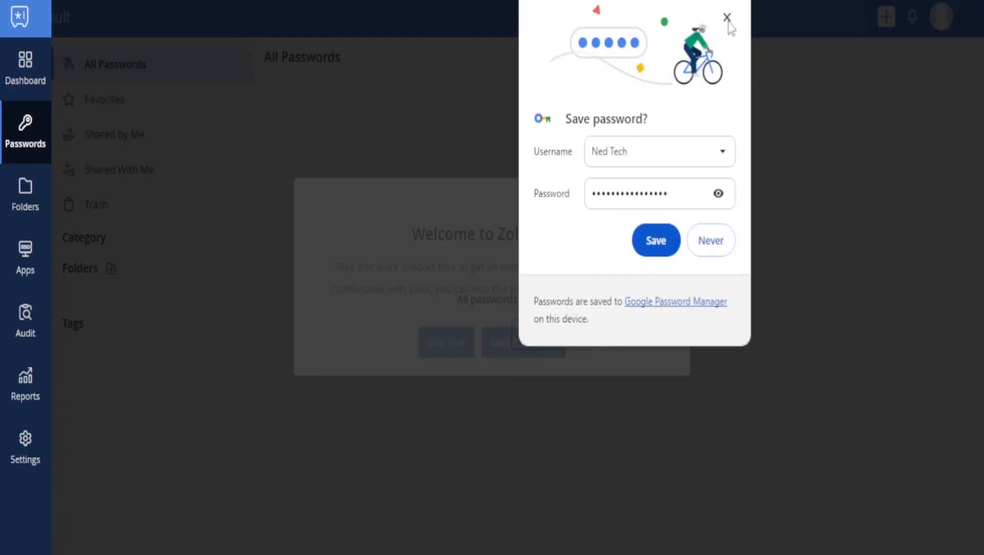
Decline Chrome's password-save offer and skip the Zoho Vault welcome tour
click(727, 18)
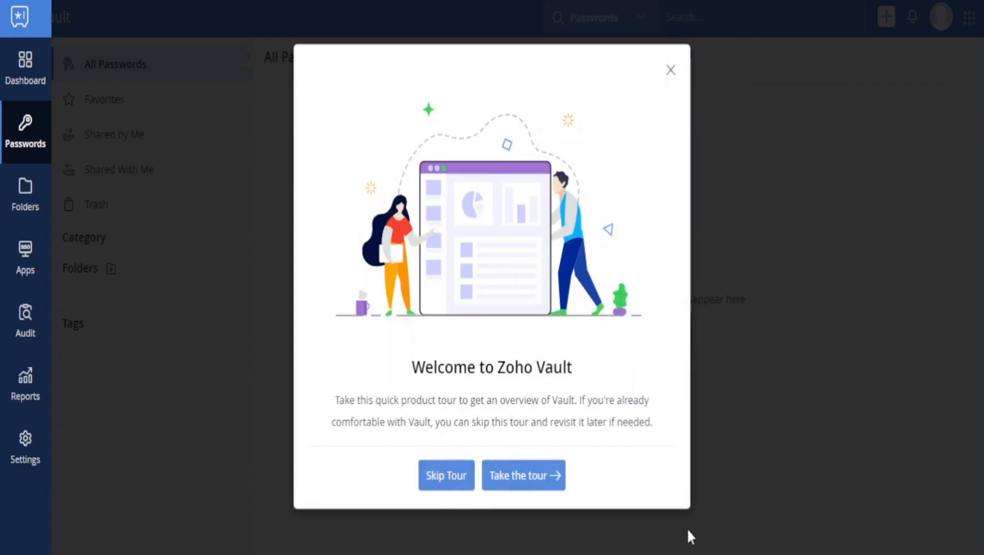
click(459, 483)
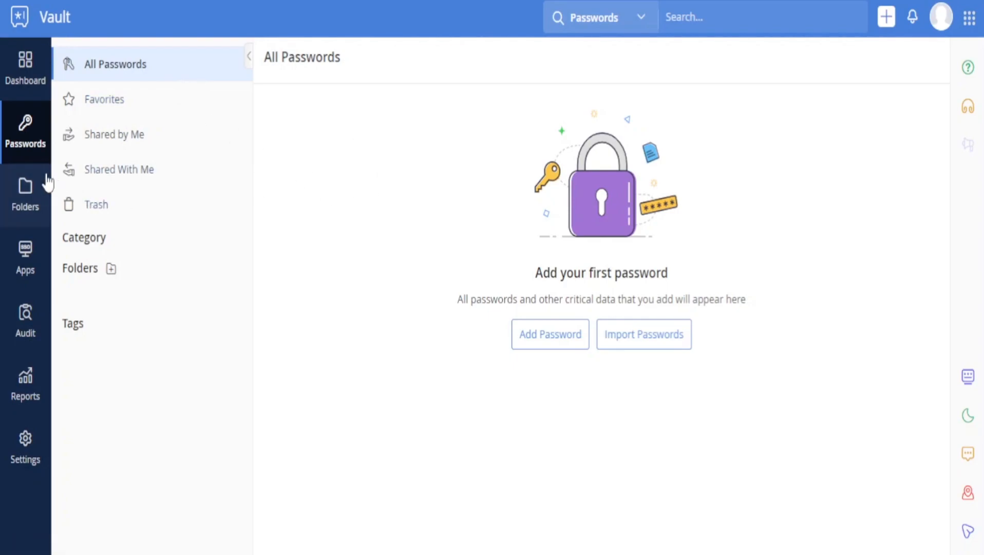
Create a folder named 'info111' from the Folders page
click(19, 191)
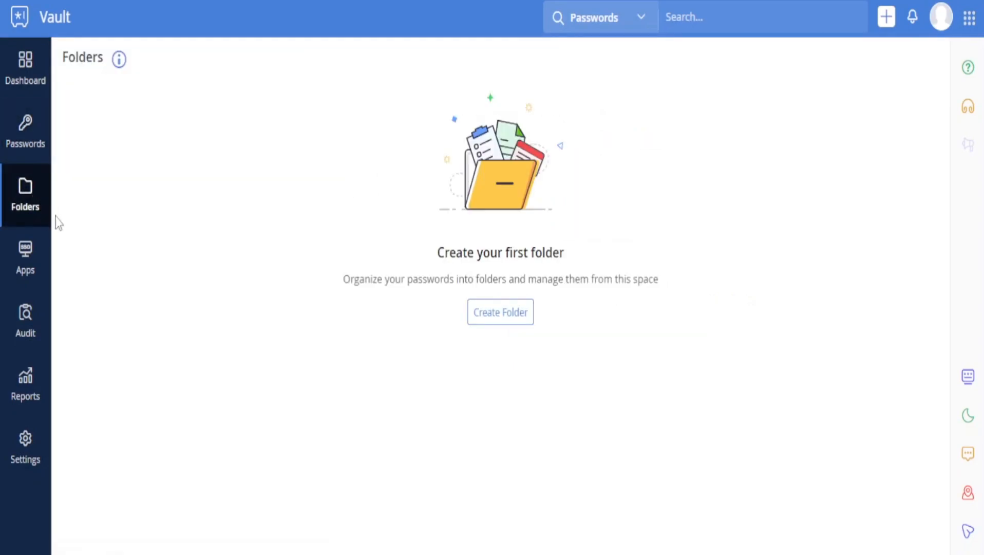
click(492, 320)
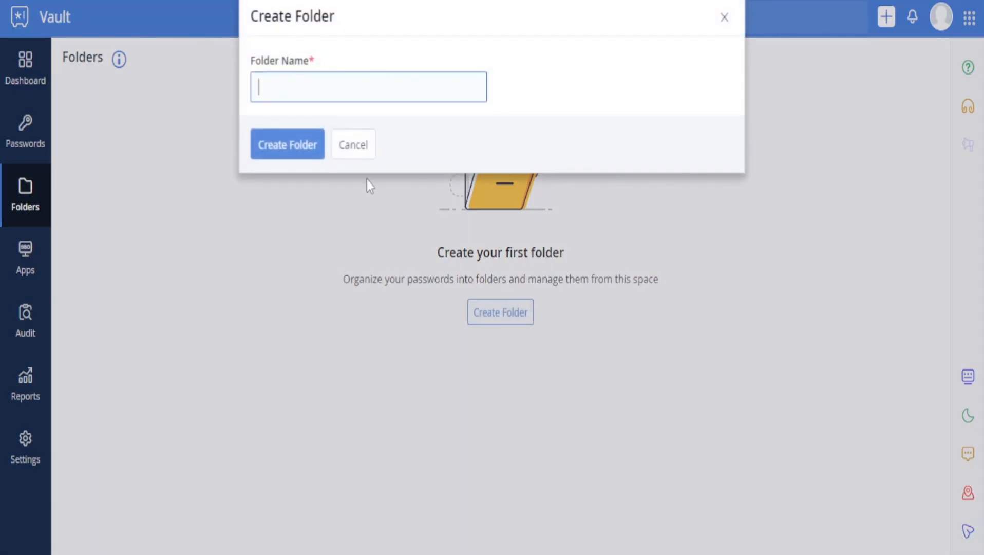
text(ino)
text(fo1111)
key(BackSpace)
click(297, 139)
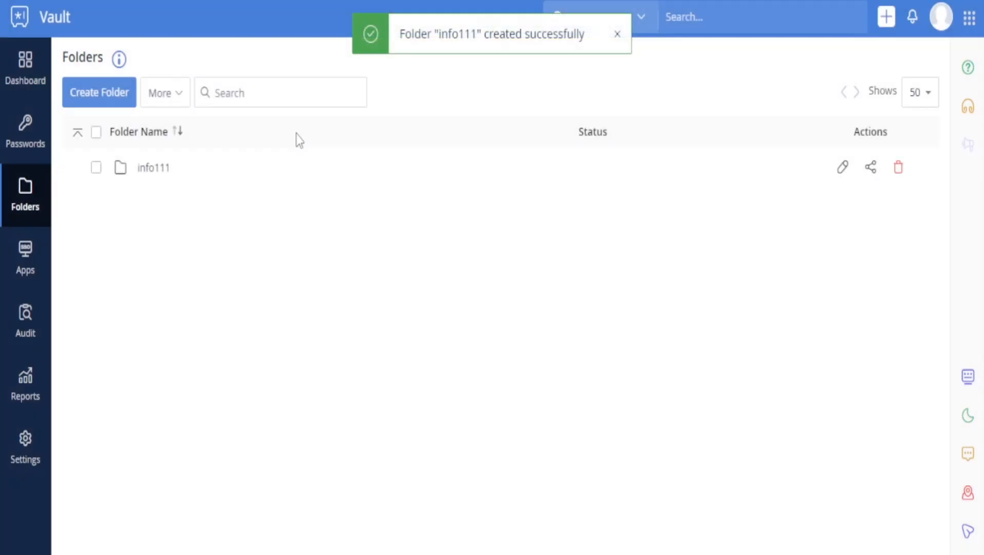
Open the info111 folder and start adding a new password entry
click(217, 160)
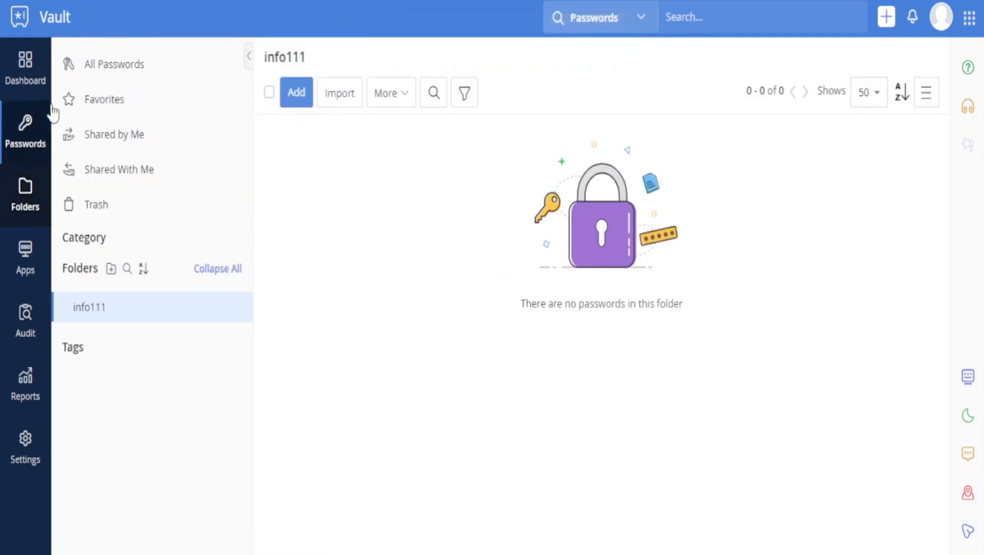
click(306, 100)
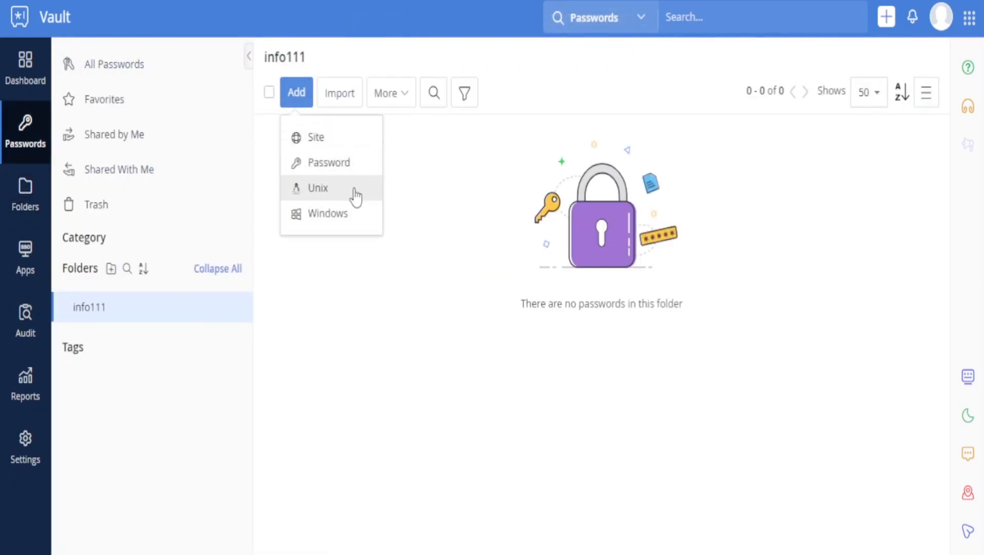
click(39, 66)
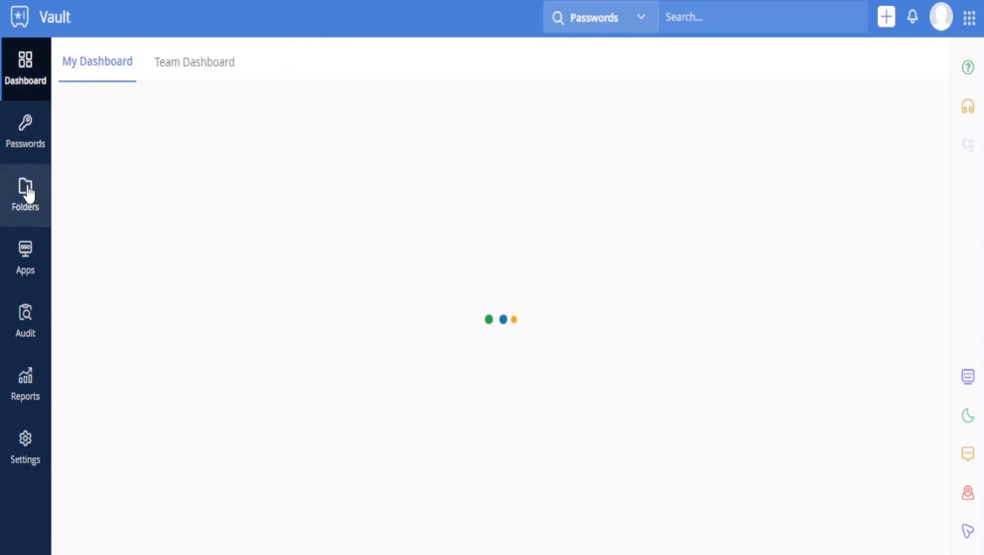
click(24, 147)
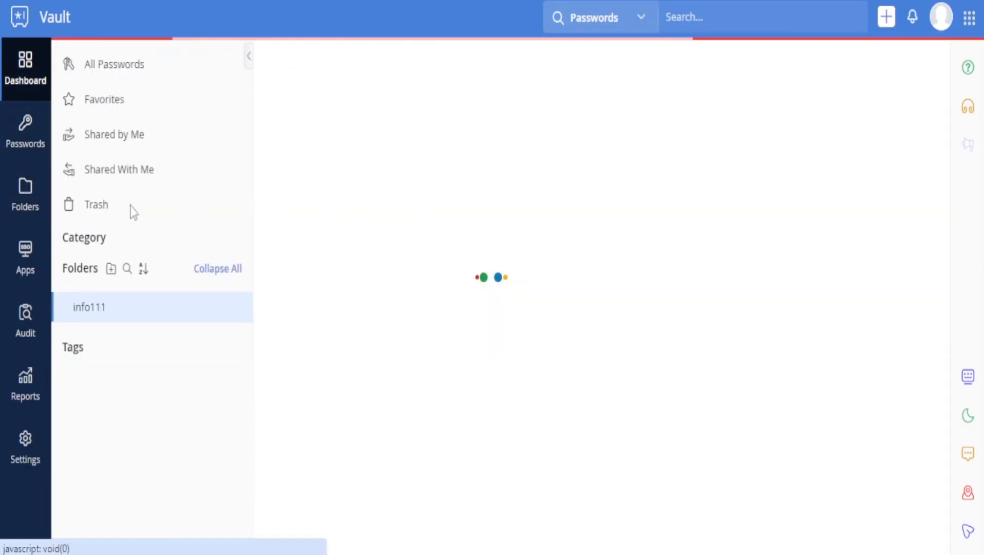
click(306, 94)
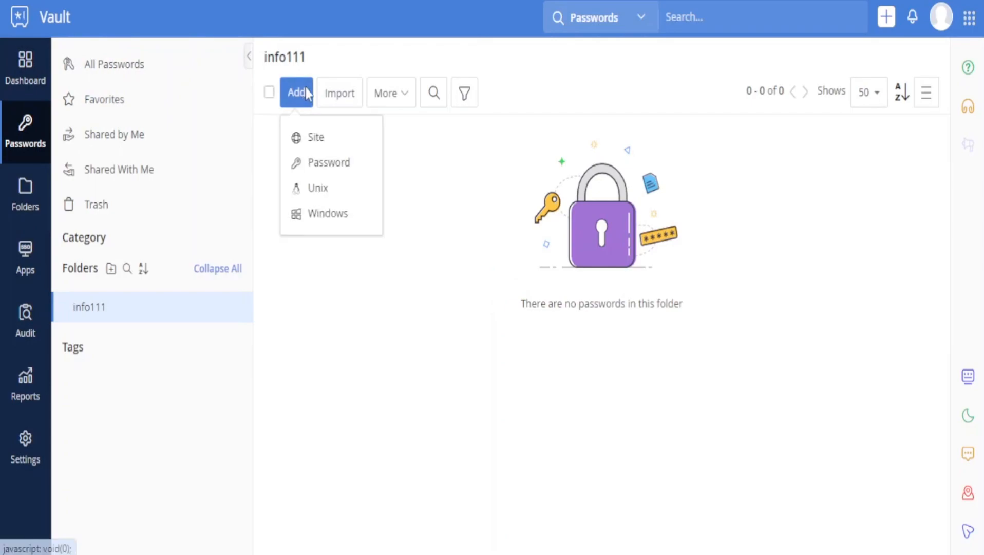
click(356, 164)
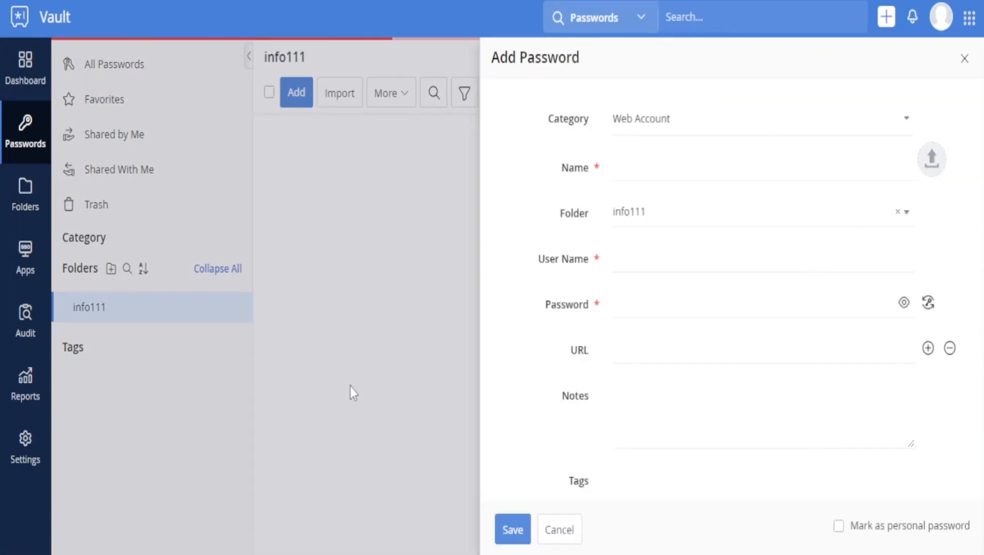
Keep Web Account as the category and name the entry Youtube from the suggestion
drag(675, 126, 587, 142)
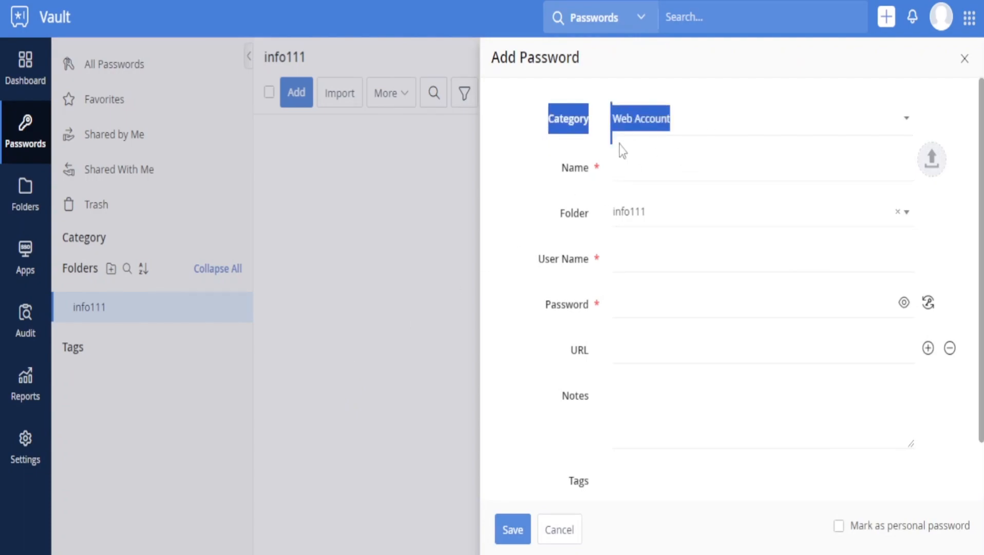
click(724, 129)
scroll(750, 221, up, 1)
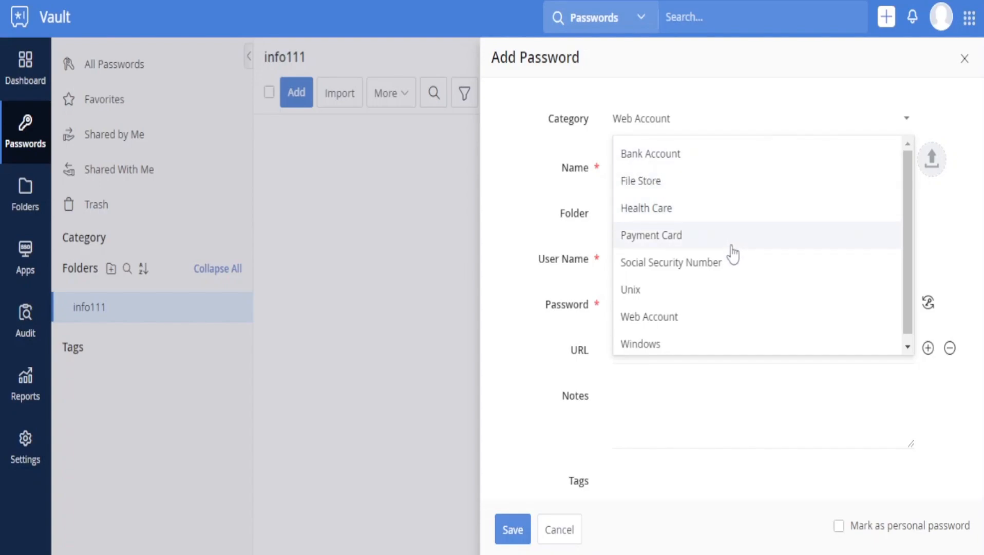
scroll(724, 314, down, 1)
click(706, 317)
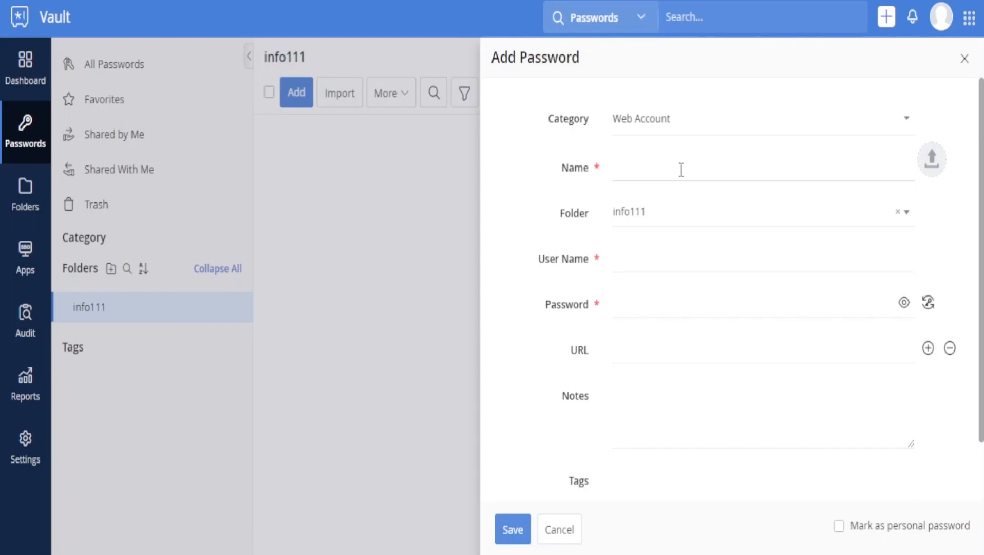
click(708, 120)
click(709, 124)
text(youtube)
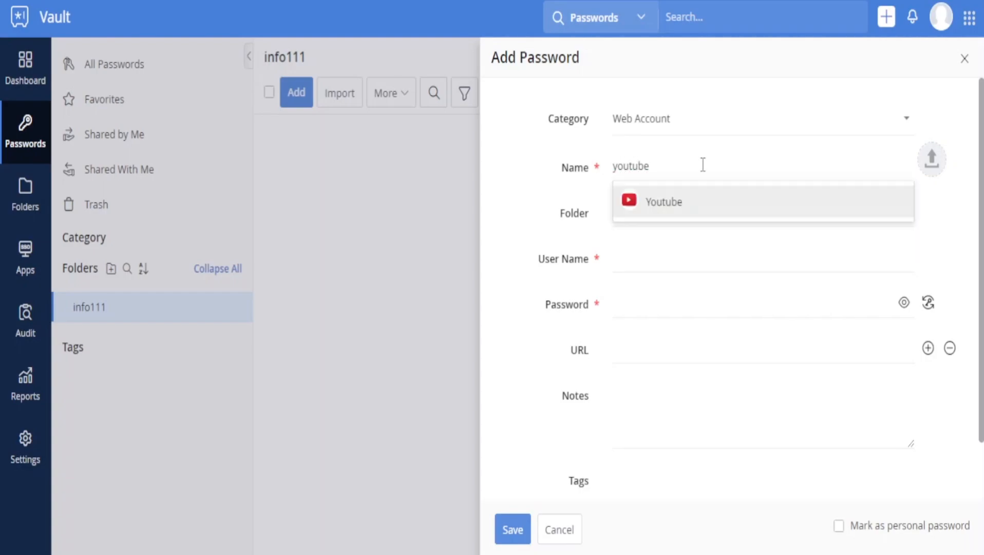
click(661, 211)
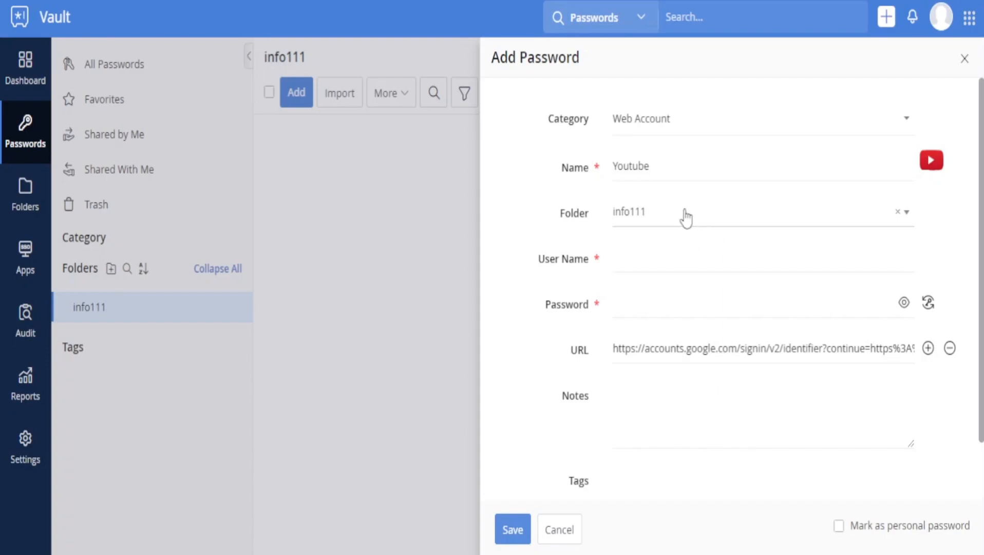
Type the YouTube account's user name, then move to the Password field
click(645, 260)
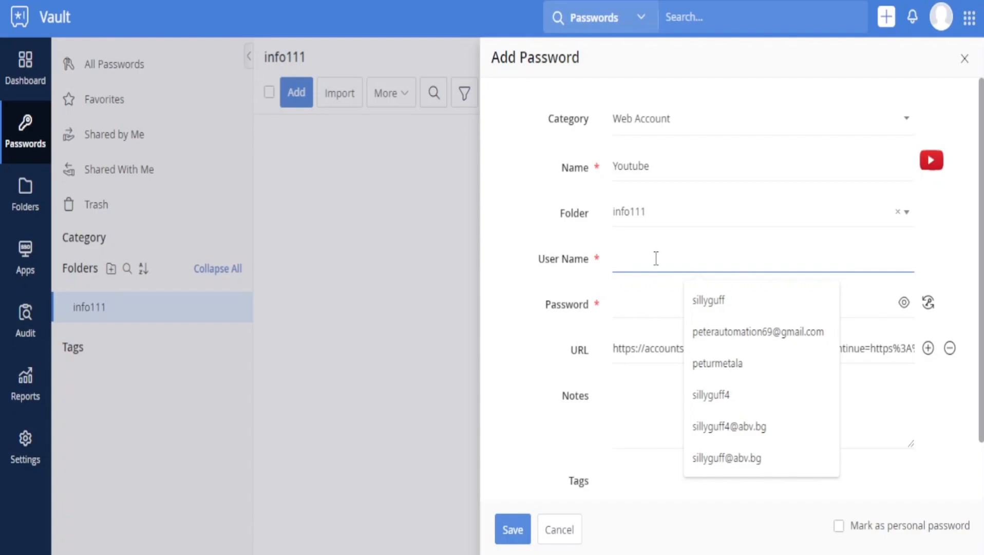
text(kell)
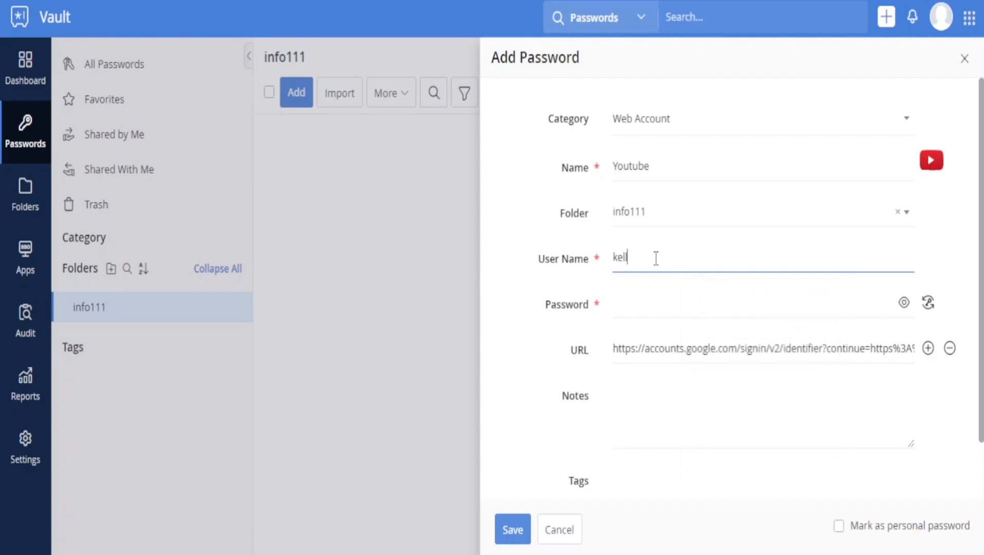
text(ytheR)
click(671, 297)
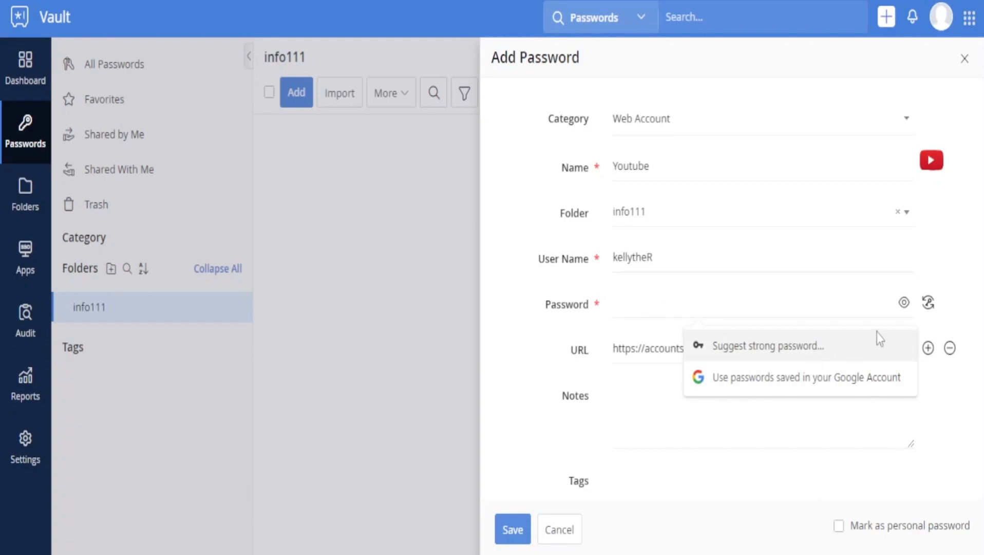
Begin entering the Youtube account password in plain text, fixing a typo
click(904, 302)
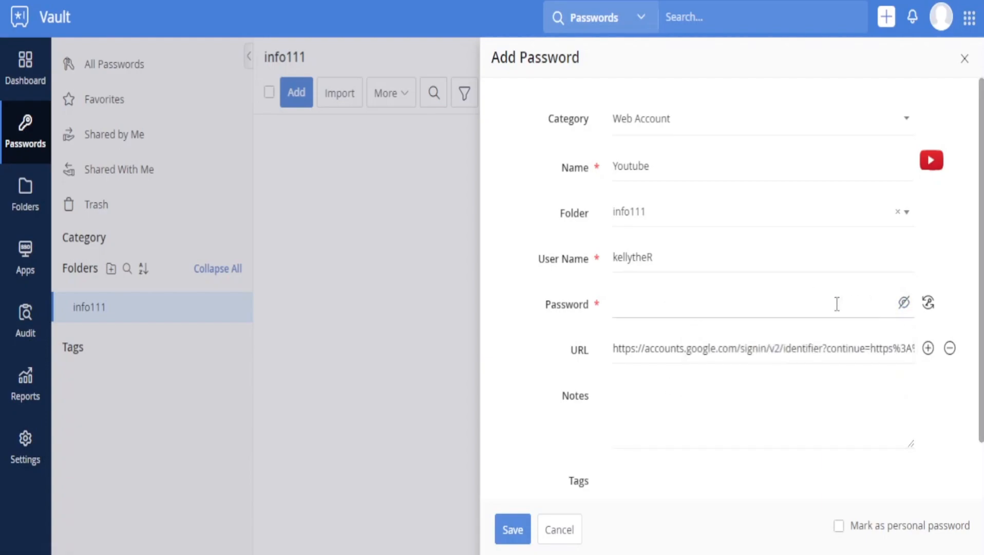
text(Ima=)
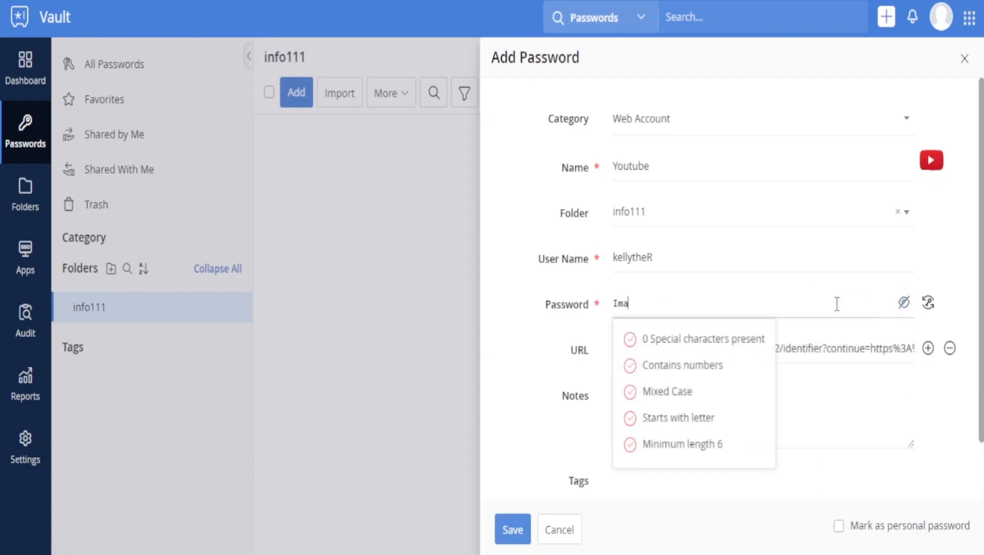
key(BackSpace)
key(BackSpace)
key(BackSpace)
key(BackSpace)
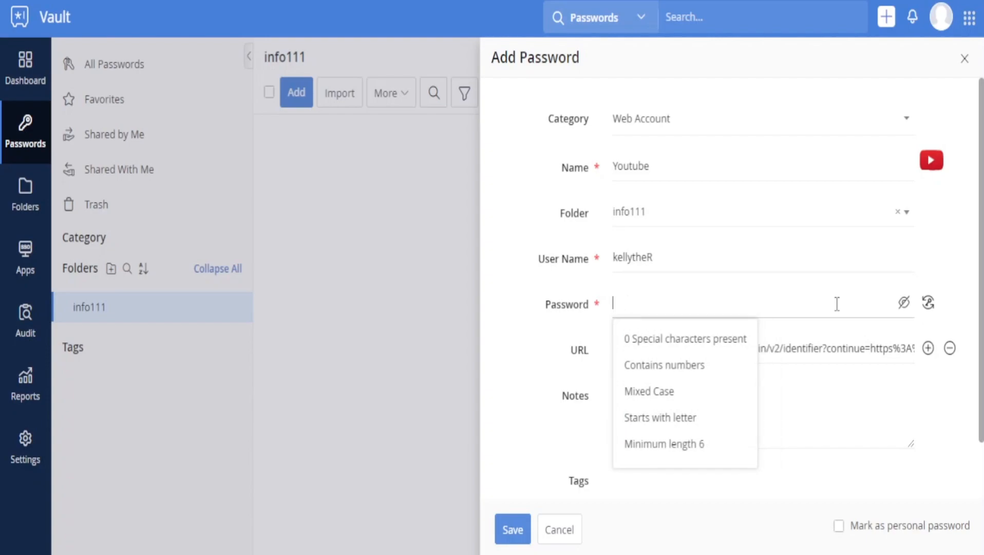
key(Tab)
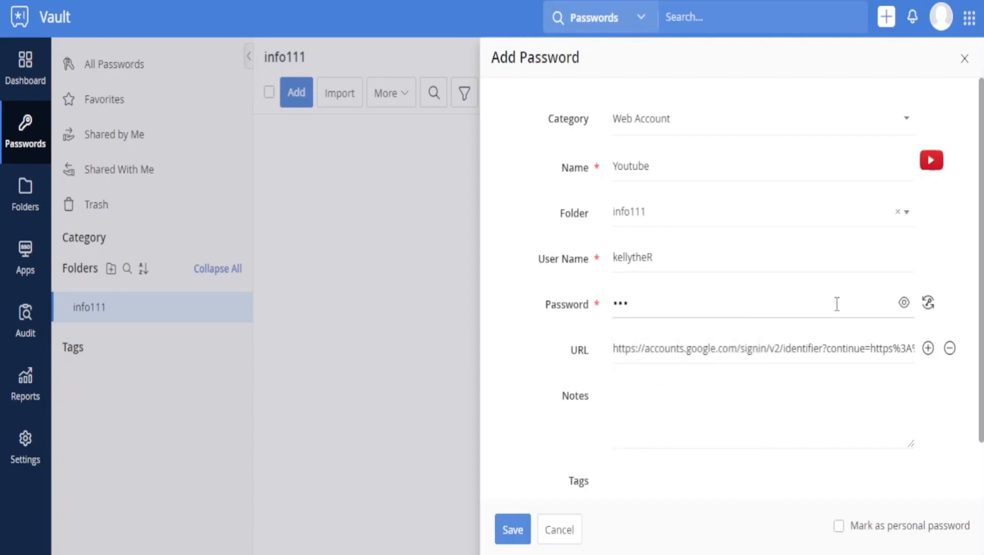
Finish entering the rest of the Youtube account password and check it in plain text
click(904, 302)
click(829, 304)
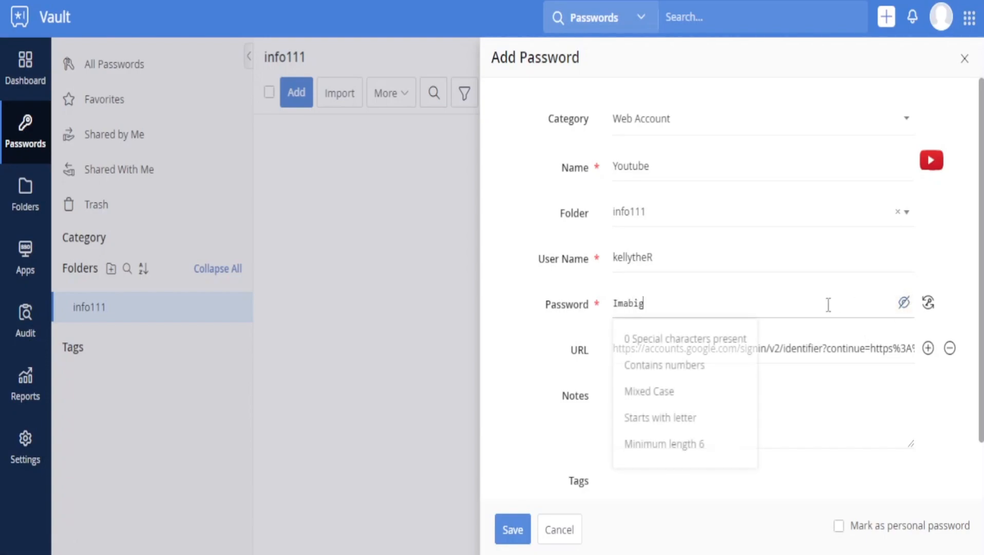
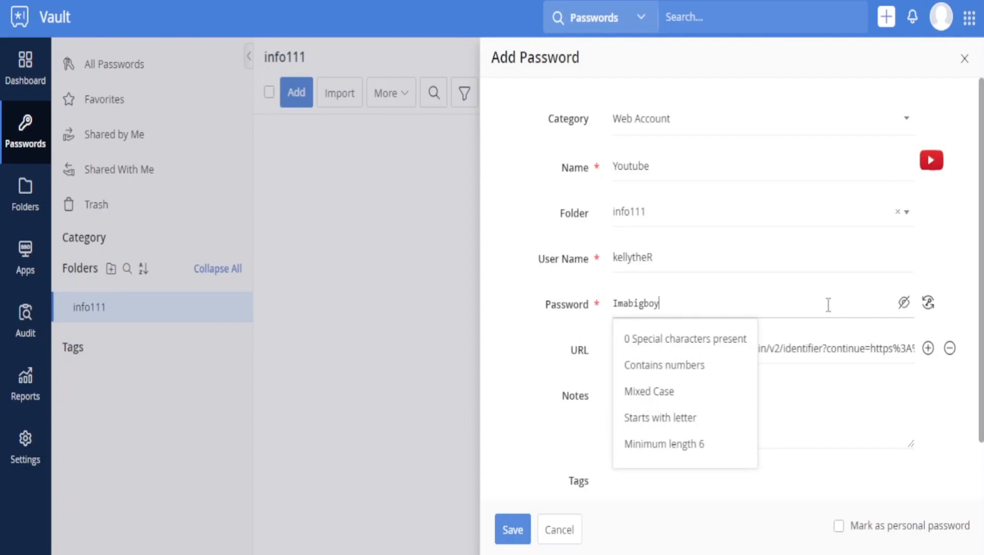
key(Tab)
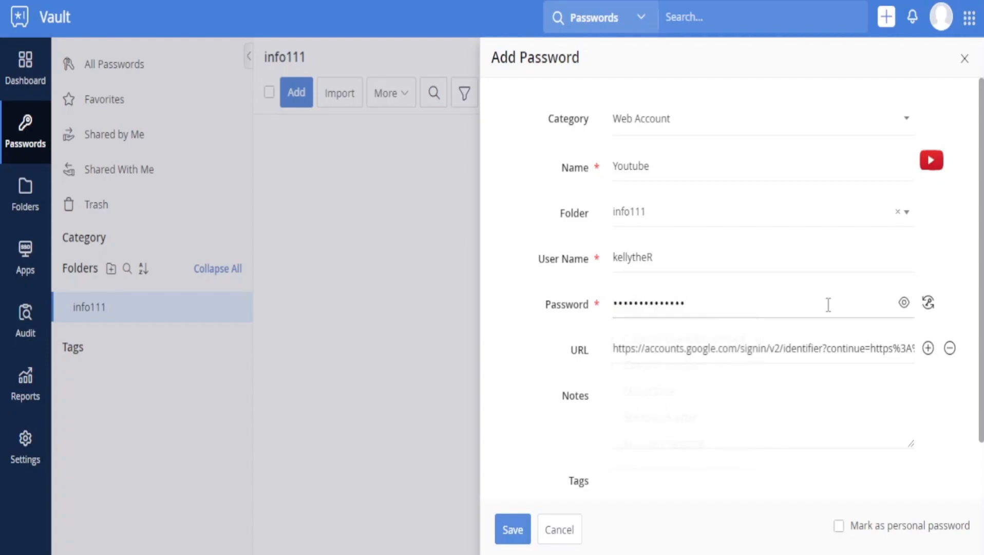
click(904, 302)
click(868, 308)
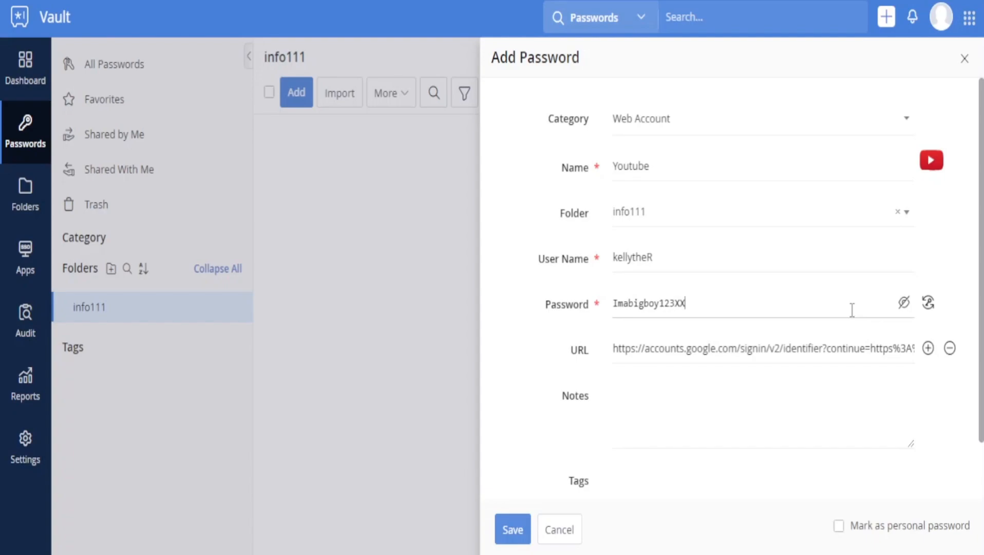
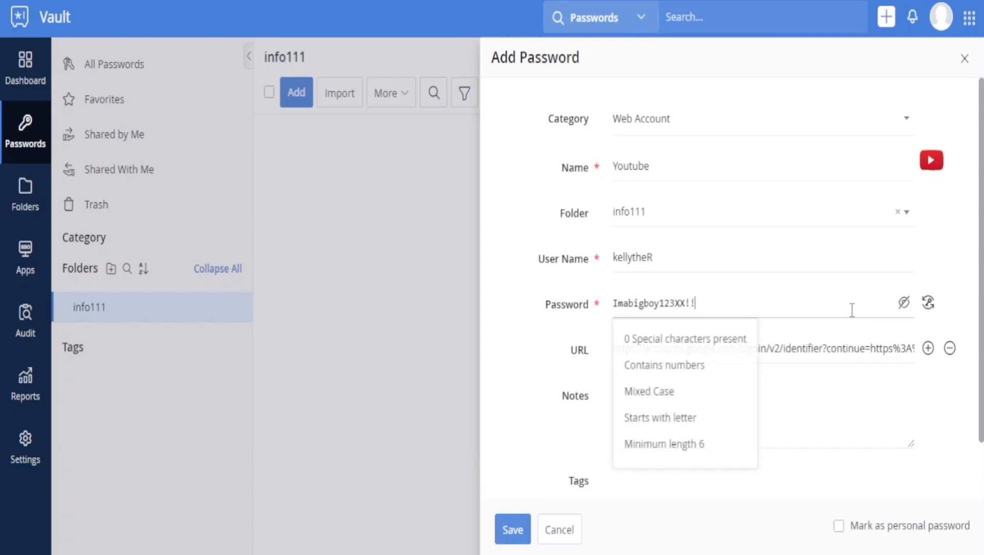
drag(714, 298, 687, 314)
click(723, 308)
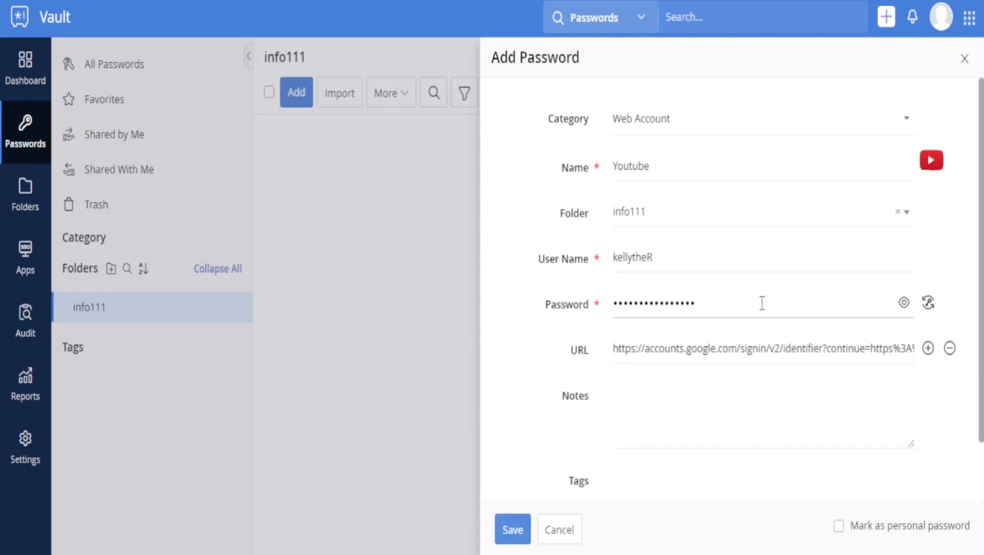
Save the Youtube entry and dismiss Chrome's save-password popup
scroll(569, 456, down, 2)
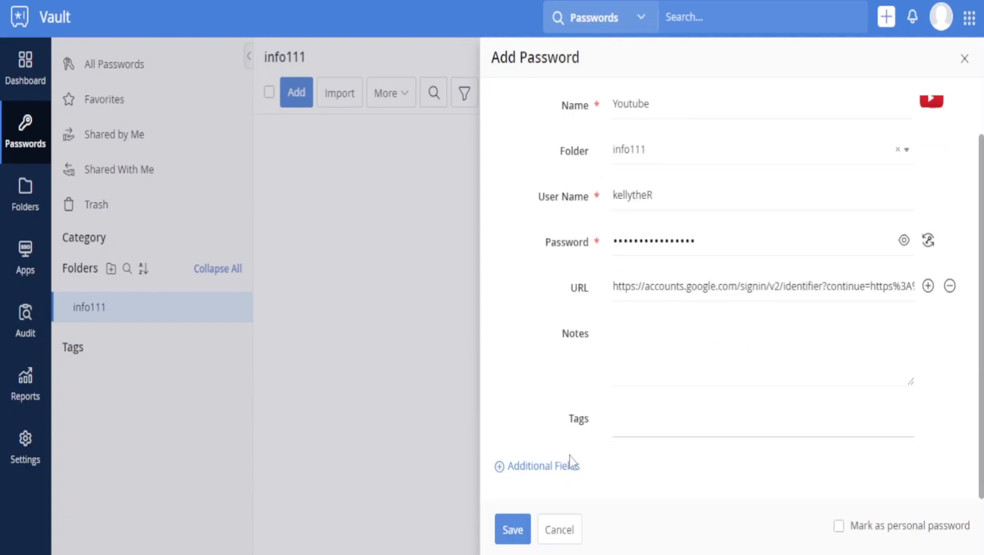
click(510, 532)
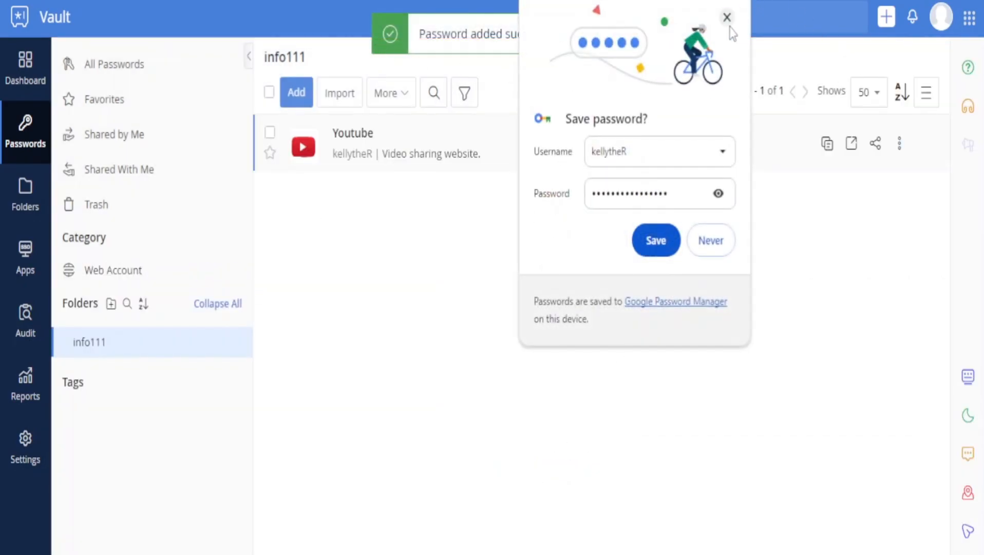
click(728, 16)
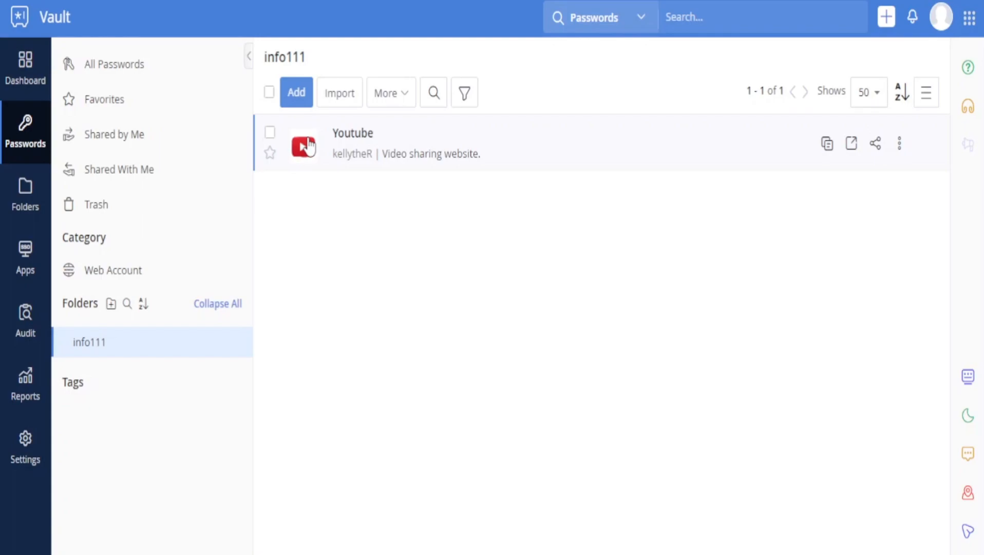
View the Youtube entry's details, then launch its website
click(347, 153)
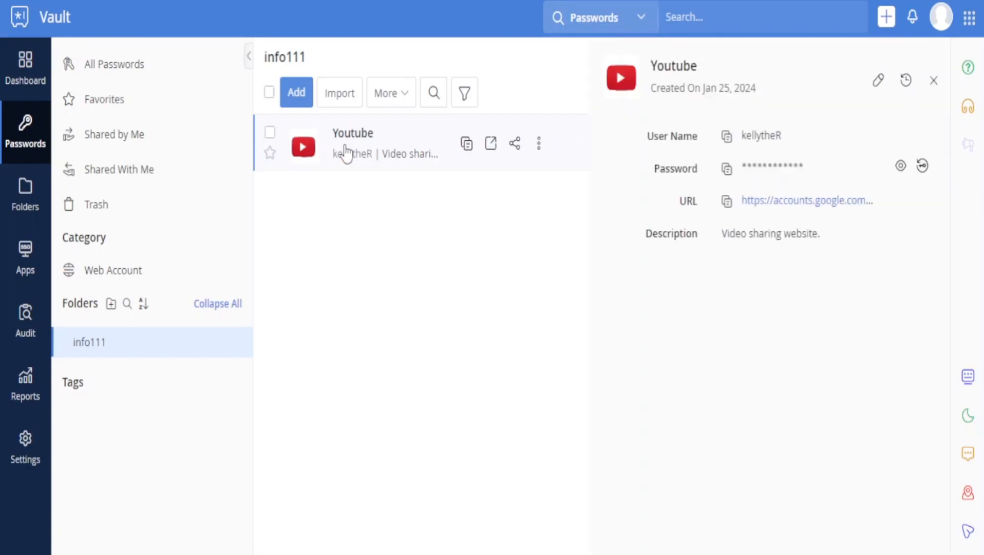
click(933, 81)
click(851, 146)
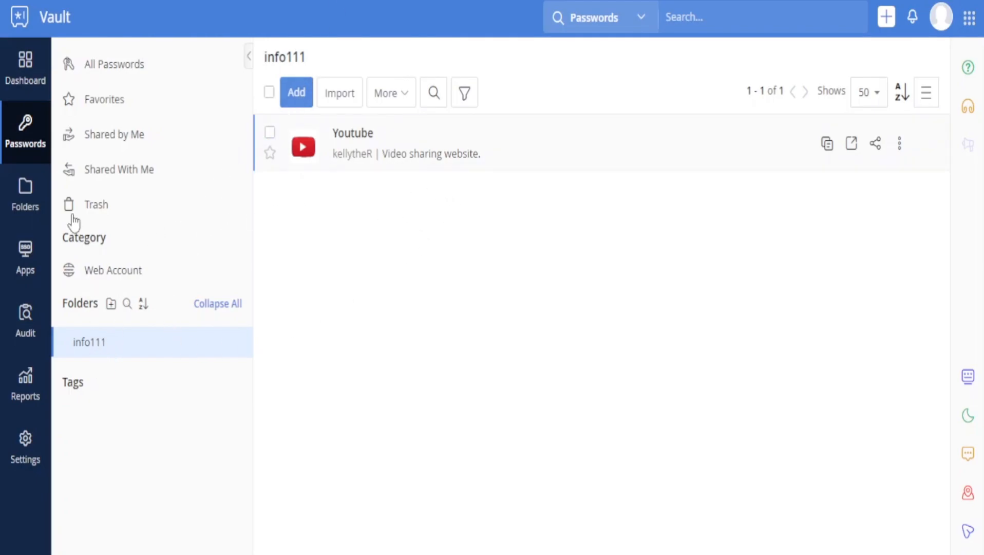
Open the info111 folder and choose Add > Site to browse the site catalogue
click(32, 201)
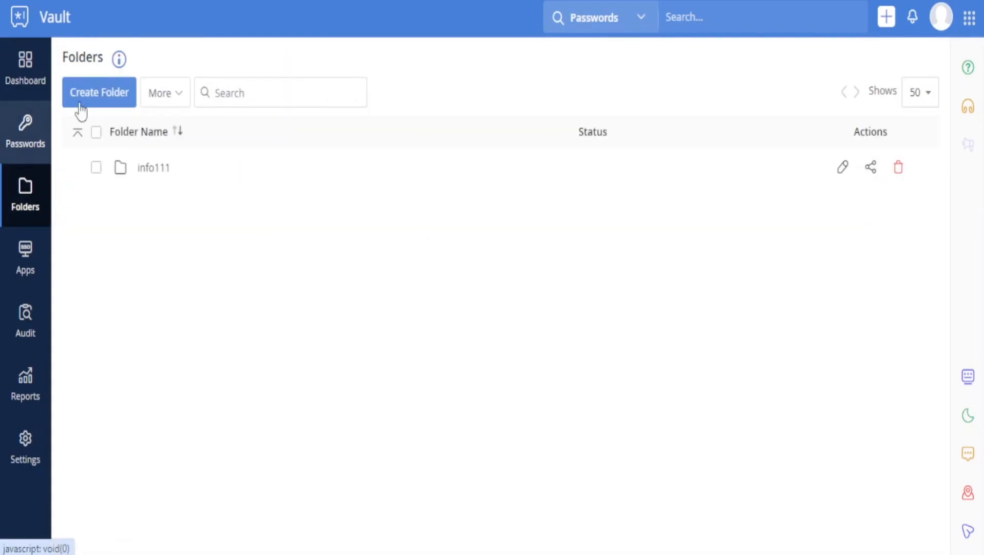
click(162, 172)
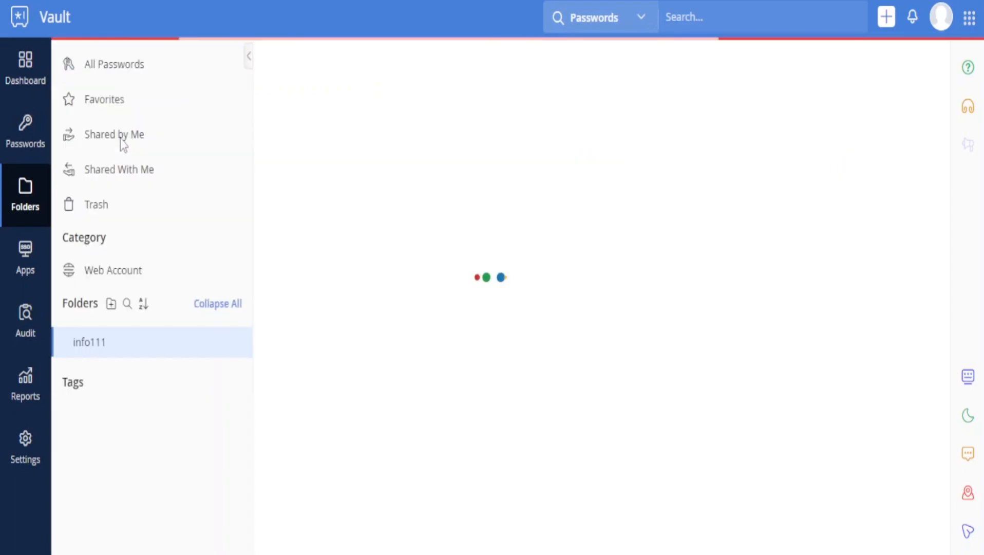
click(307, 99)
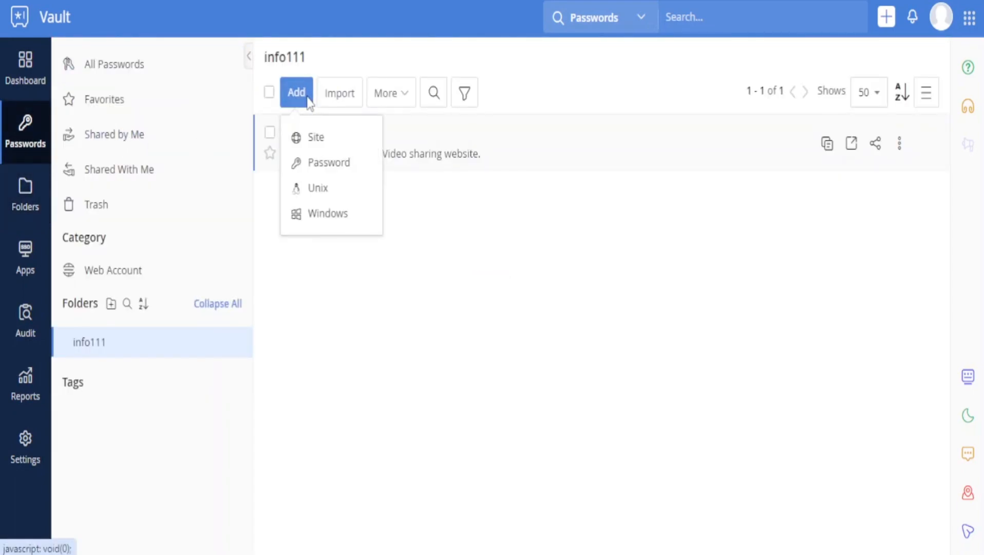
click(331, 137)
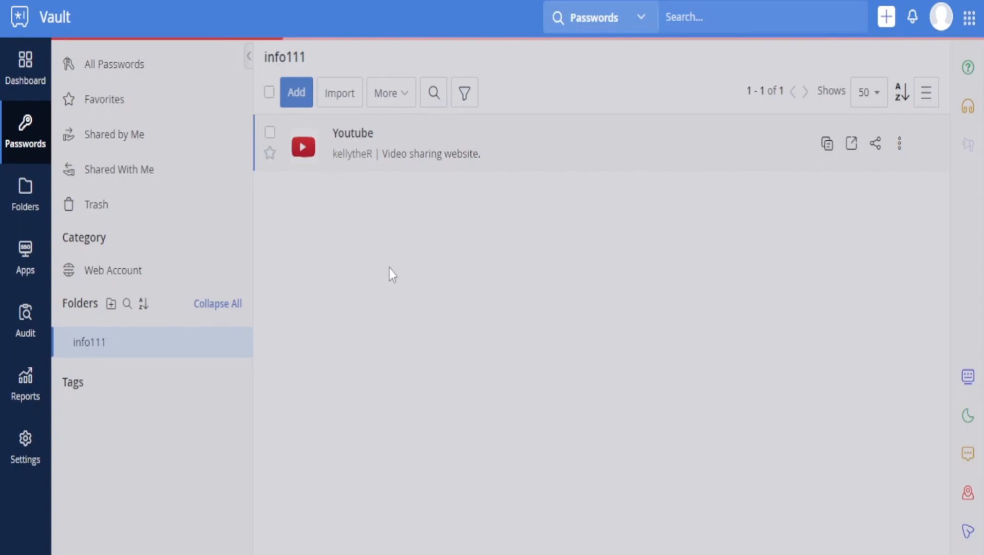
scroll(714, 395, down, 5)
scroll(720, 272, down, 8)
scroll(726, 268, up, 13)
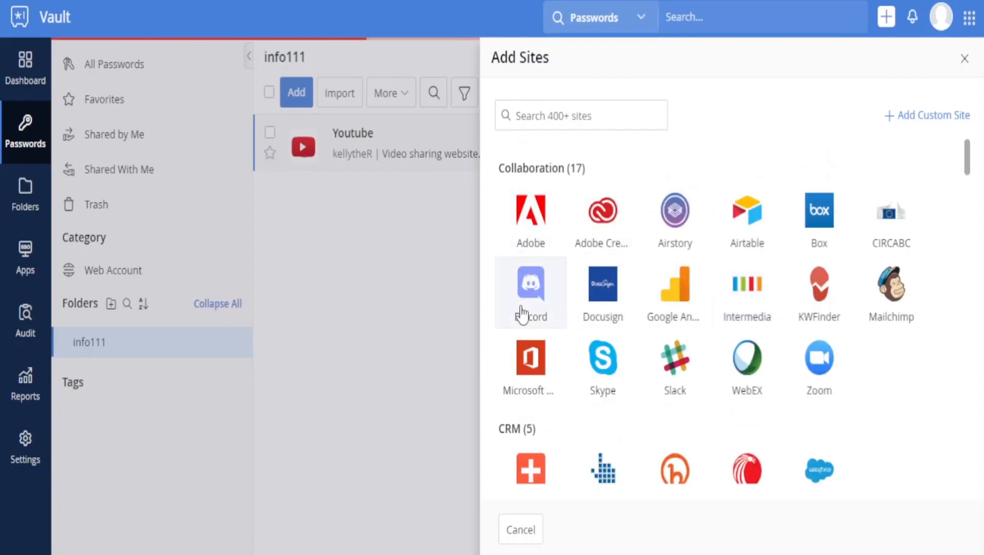
Browse the Add Sites list and try searching for 'cu', 'run' and 'net'
scroll(637, 298, down, 12)
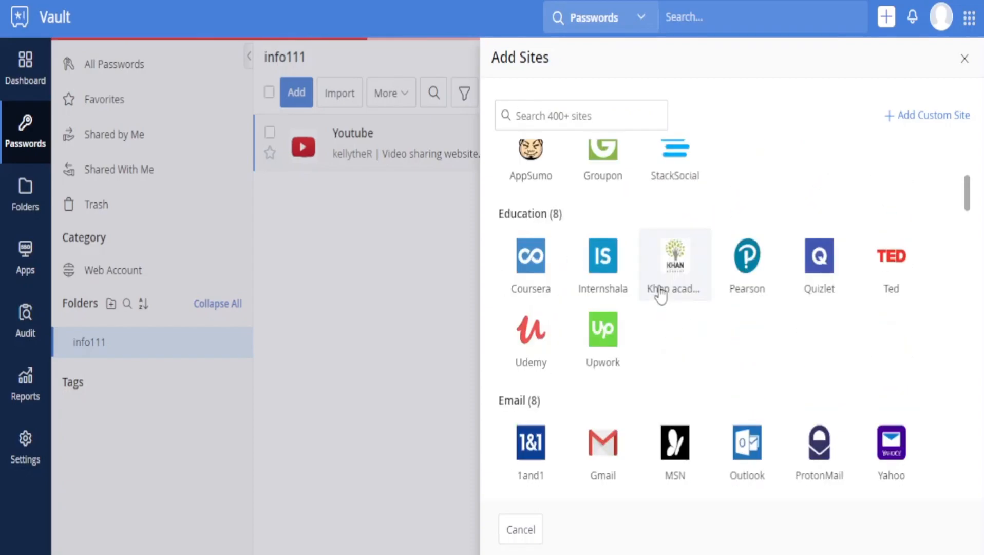
scroll(641, 303, down, 20)
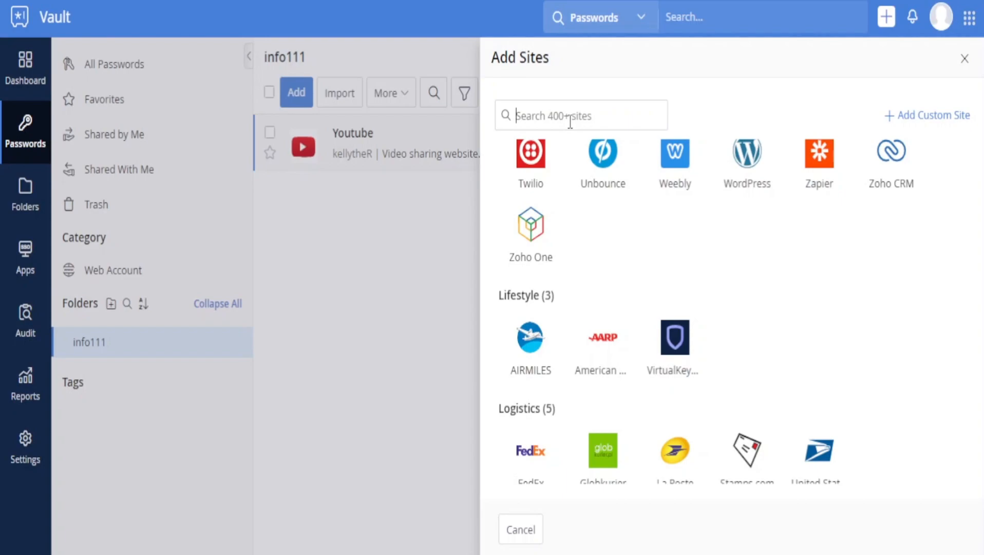
text(cu)
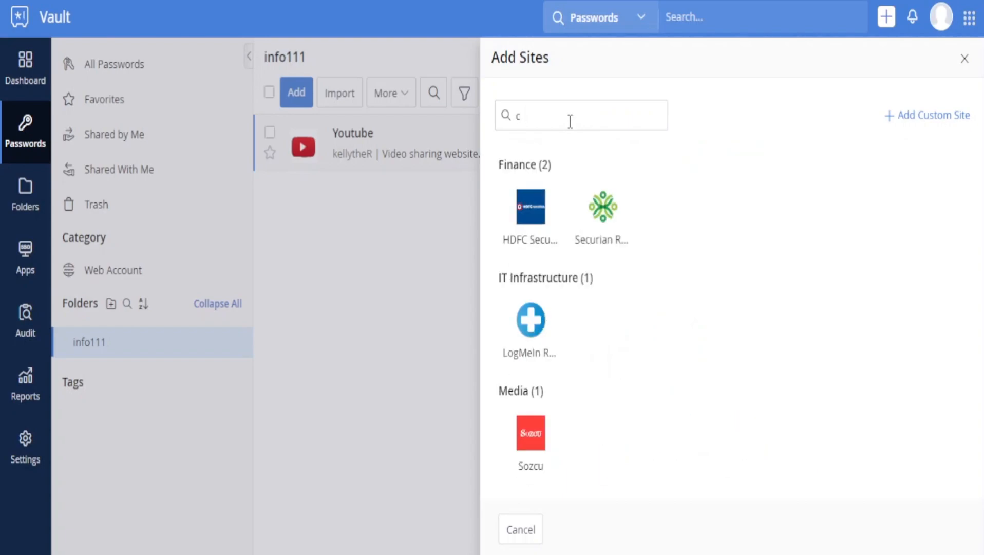
key(BackSpace)
text(run)
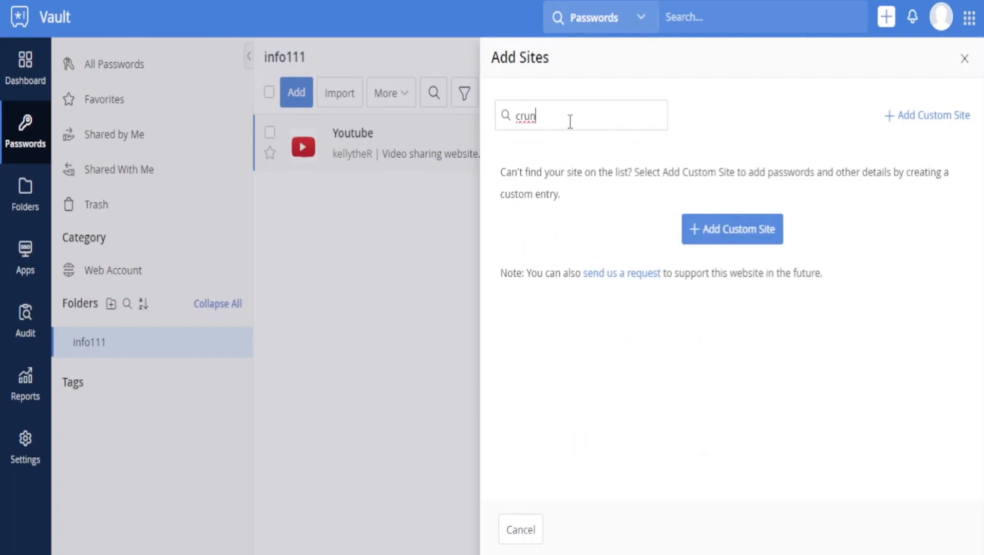
key(BackSpace)
key(BackSpace)
key(BackSpace)
key(BackSpace)
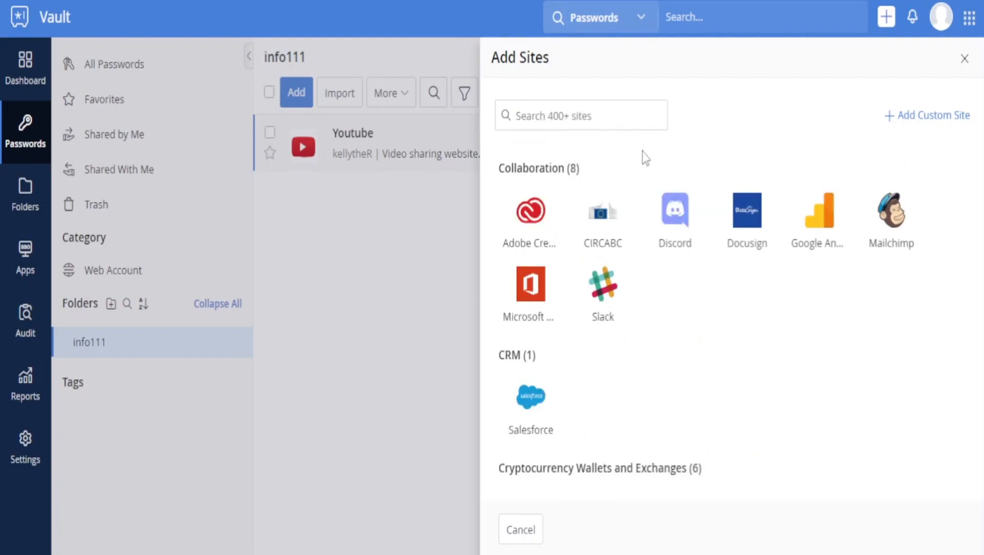
text(net)
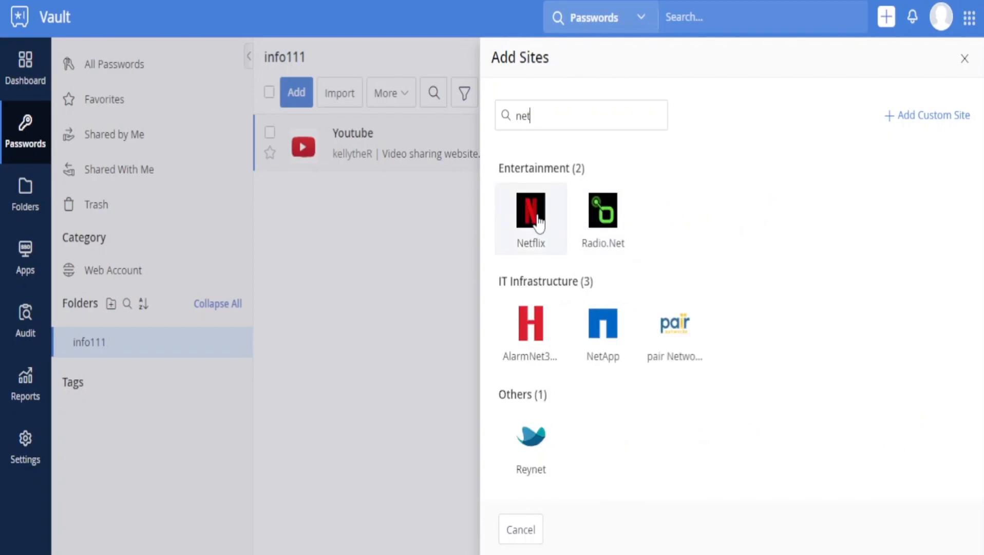
Try an 'mc' search, clear it, and pick the Adobe site
drag(545, 119, 436, 135)
text(a)
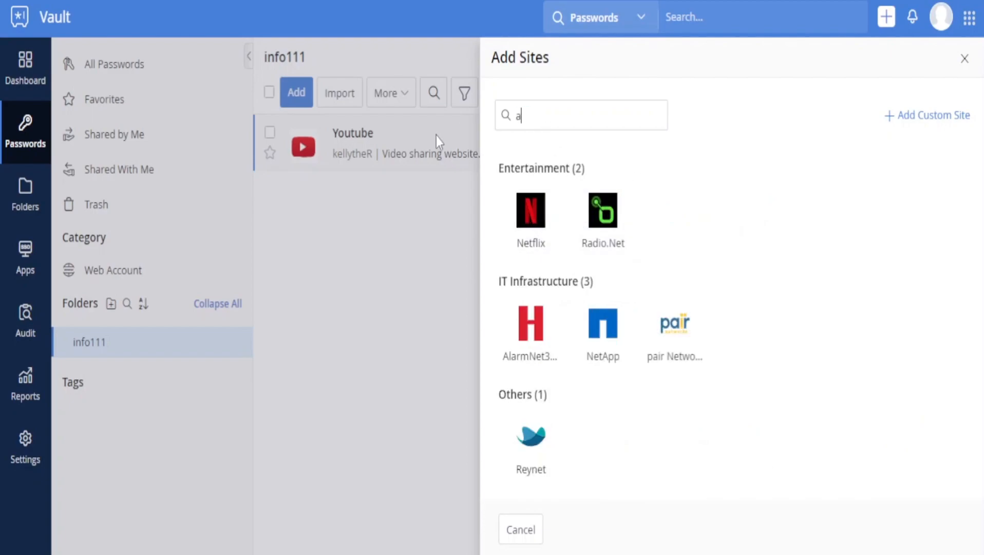
key(BackSpace)
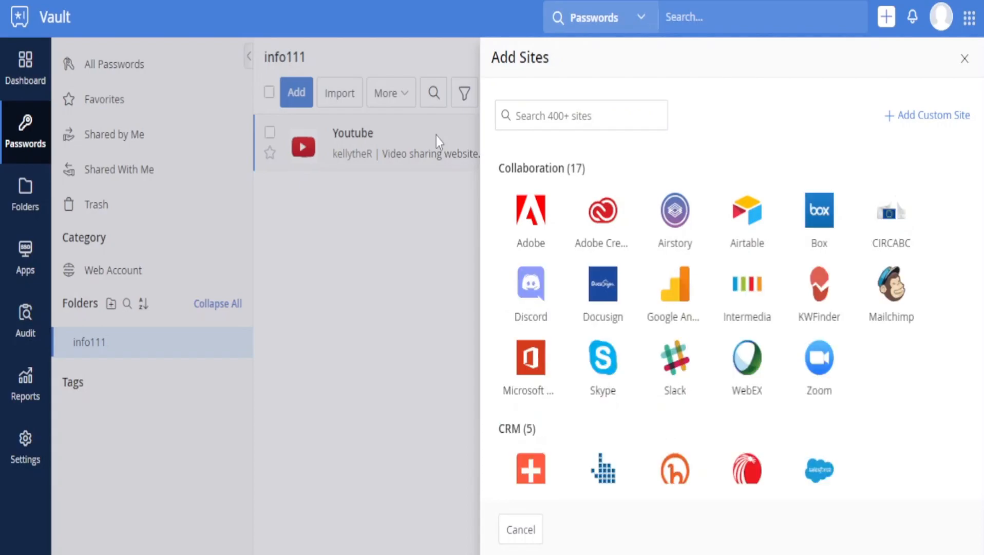
text(mc)
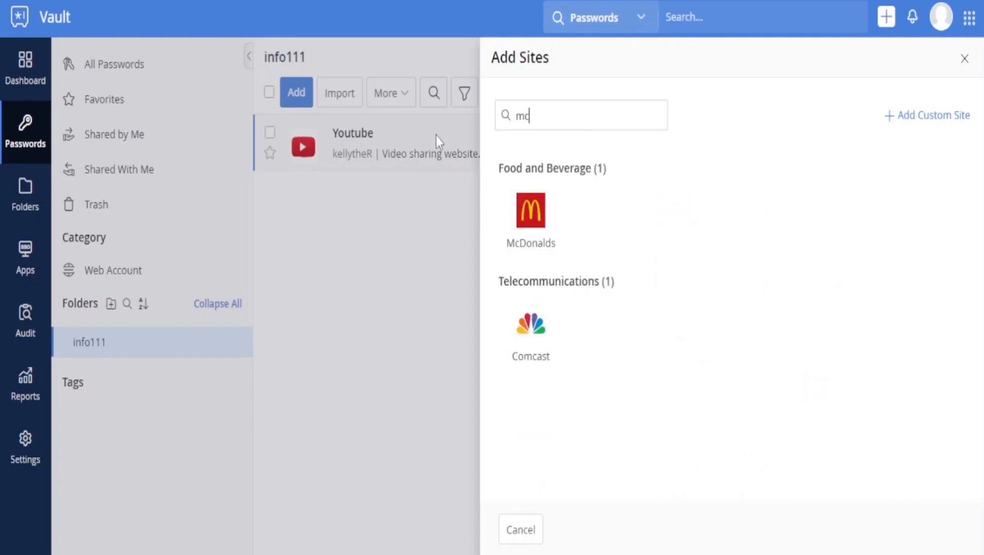
drag(534, 116, 497, 116)
key(BackSpace)
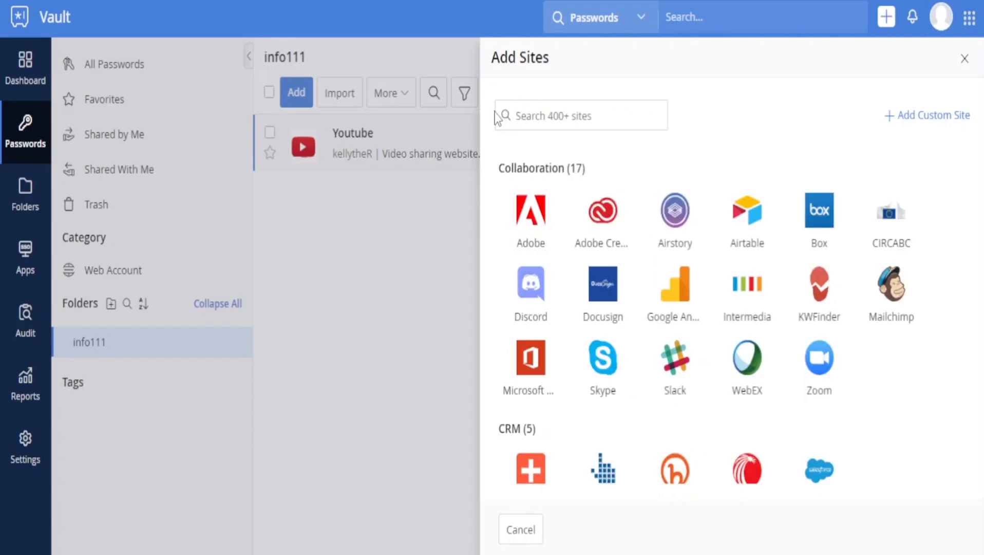
click(536, 215)
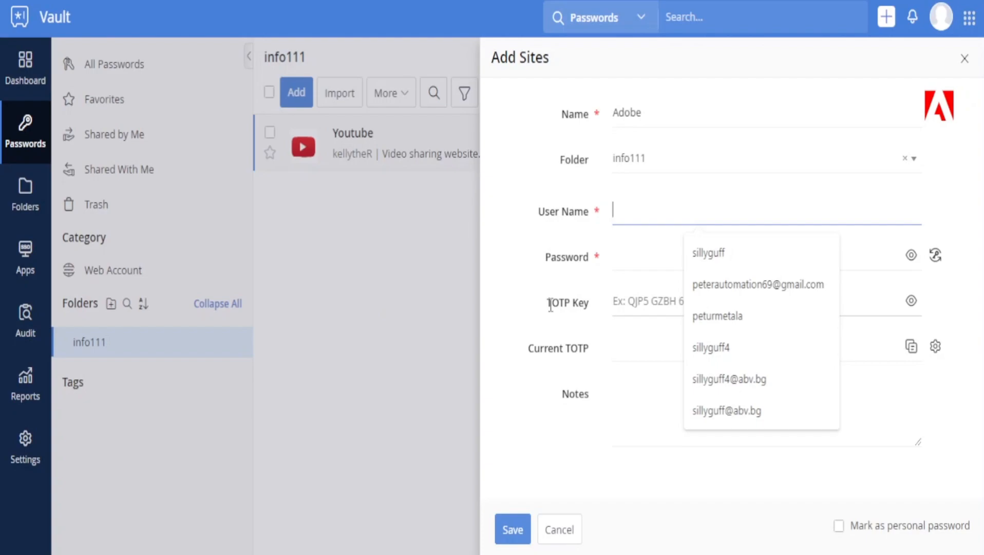
Close the unfinished Adobe entry form without saving
click(578, 302)
drag(589, 355, 561, 354)
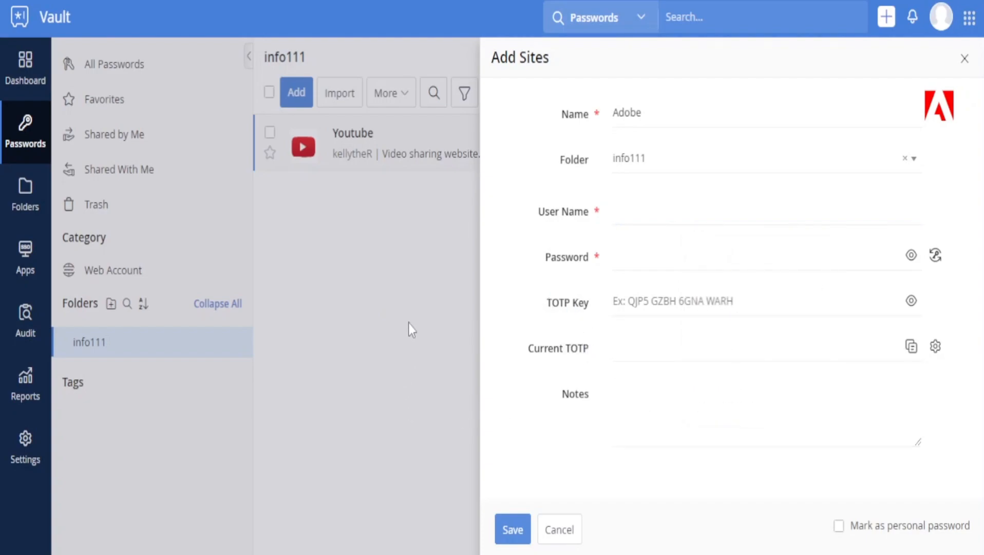
click(966, 59)
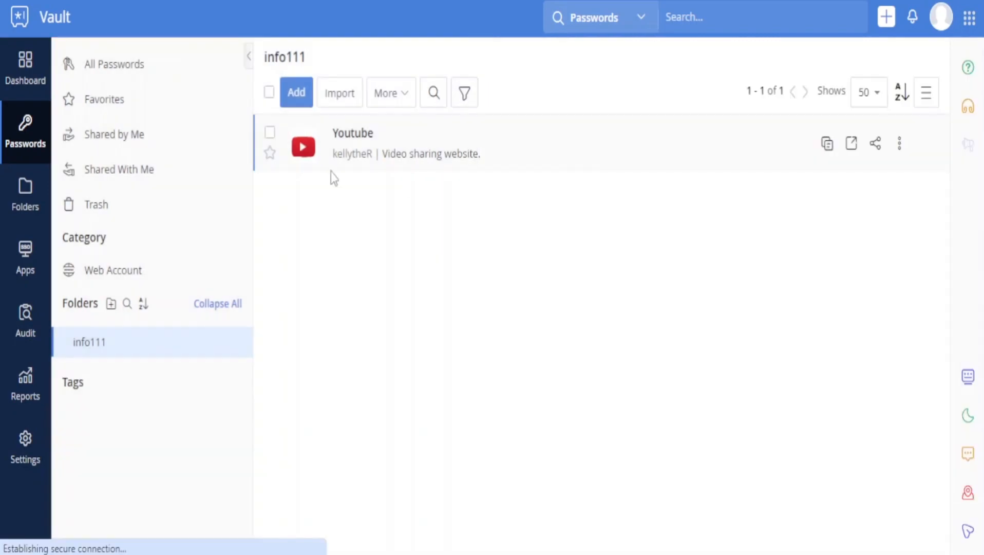
Add a Windows account entry to the info111 folder and start on its name
click(25, 190)
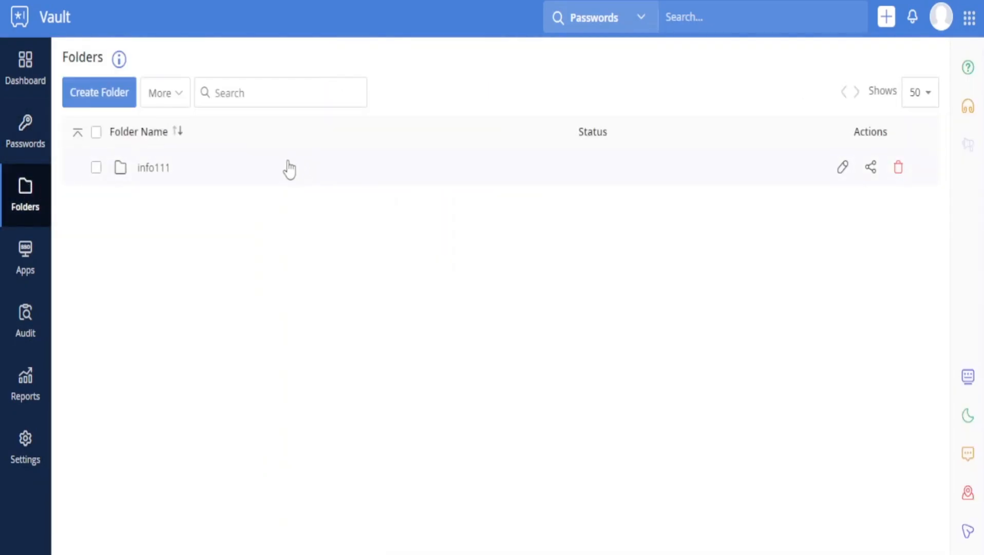
click(282, 168)
click(301, 94)
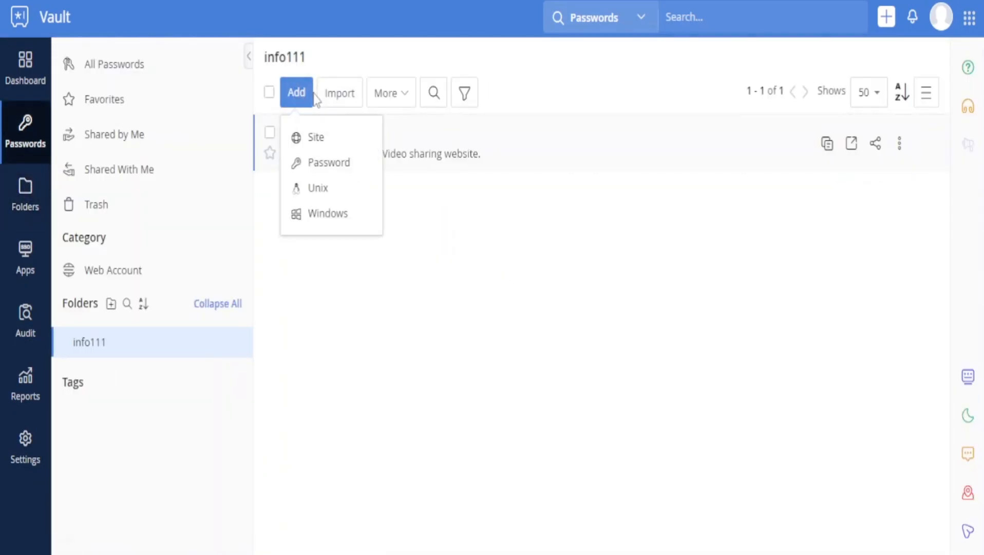
click(346, 213)
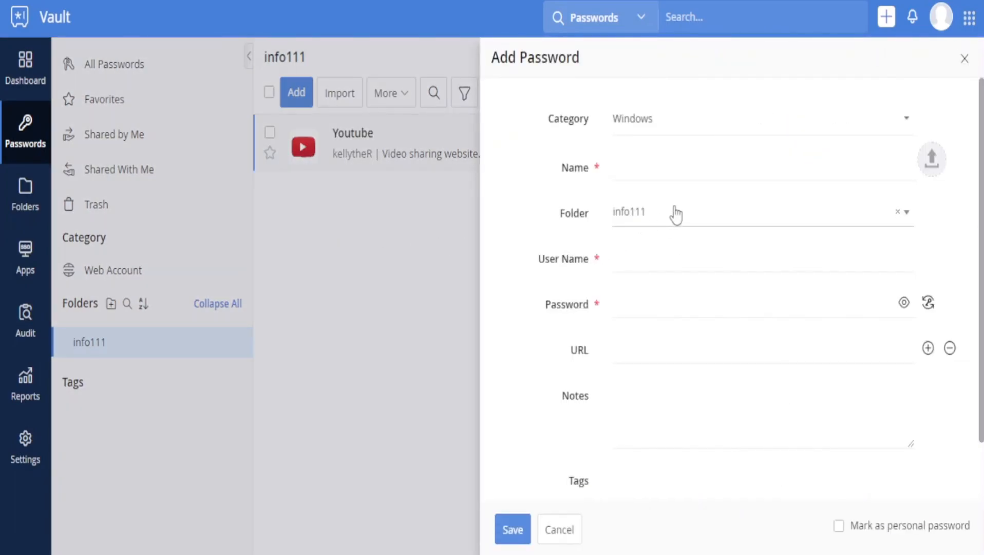
click(676, 166)
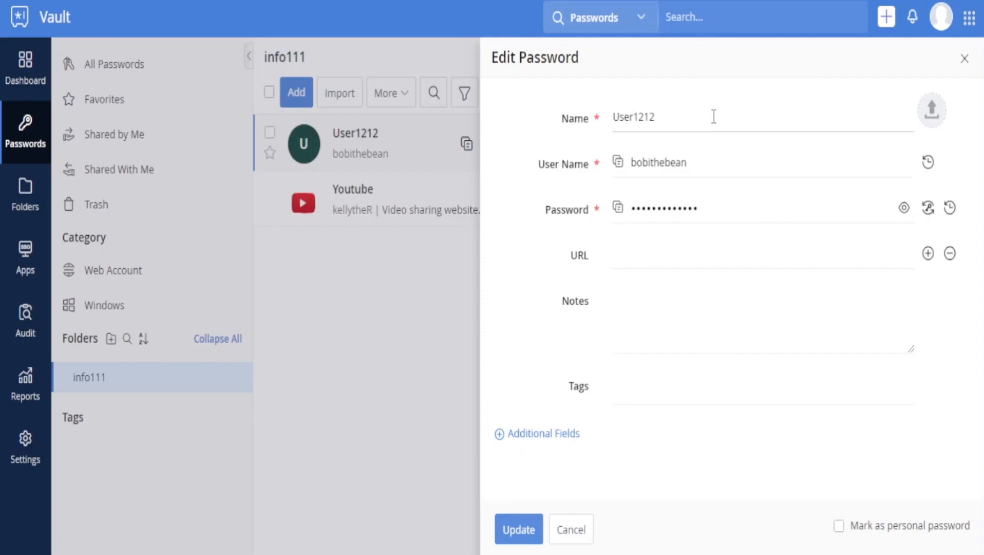
Check the User1212 entry's name, user name and password, revealing the password
drag(713, 117, 590, 127)
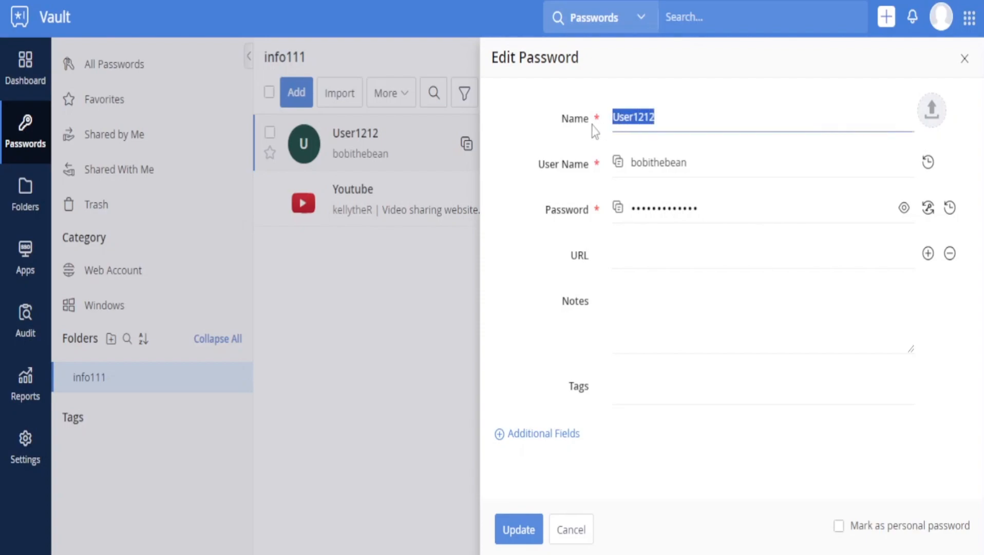
click(653, 119)
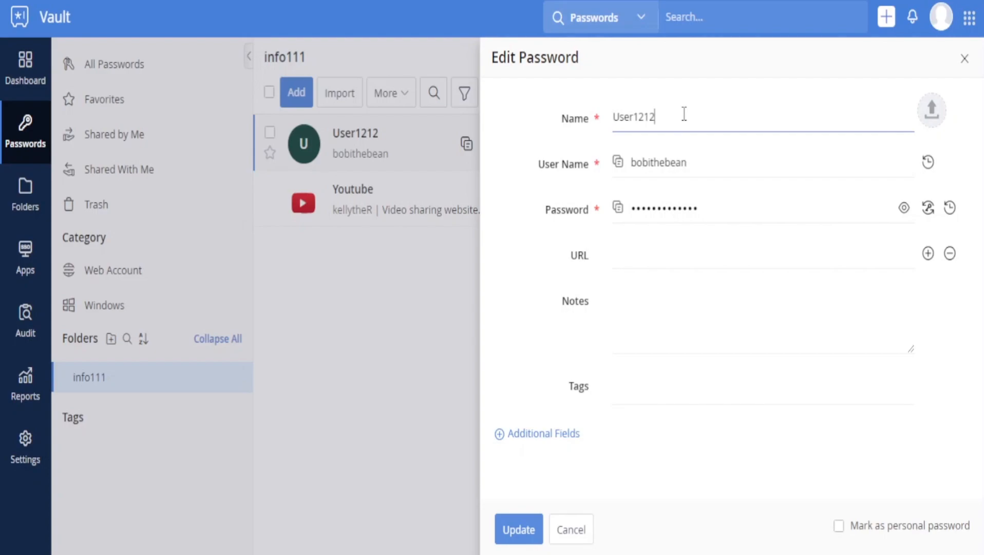
click(740, 167)
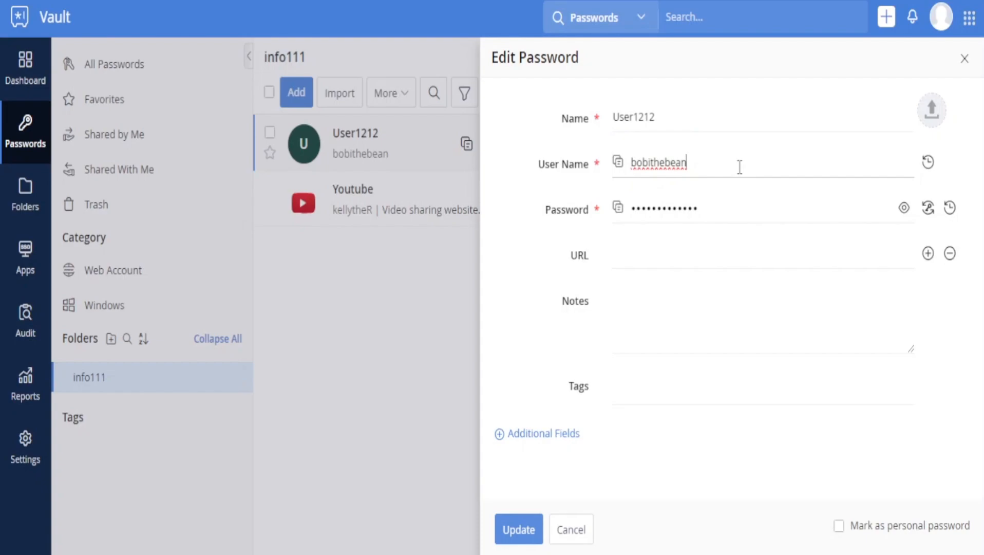
click(735, 210)
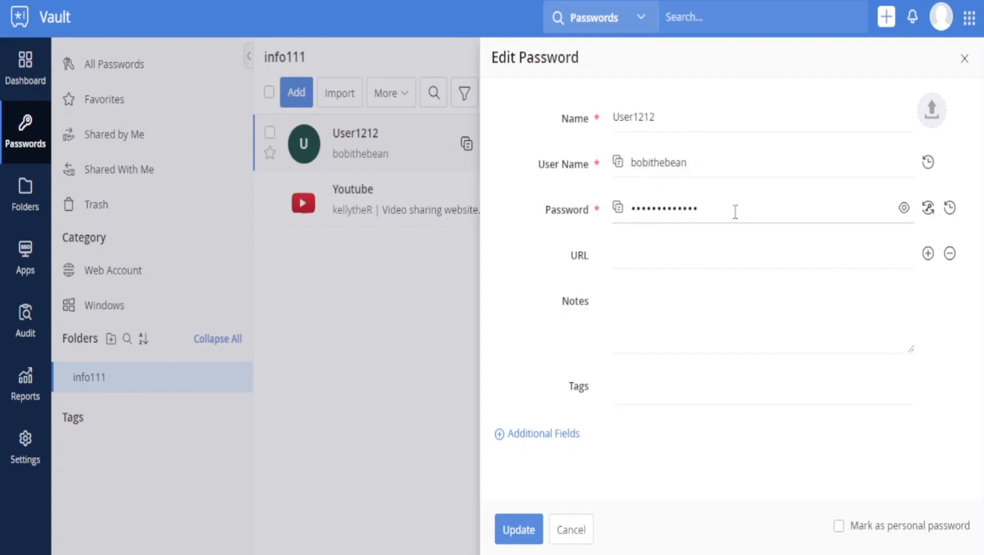
click(904, 208)
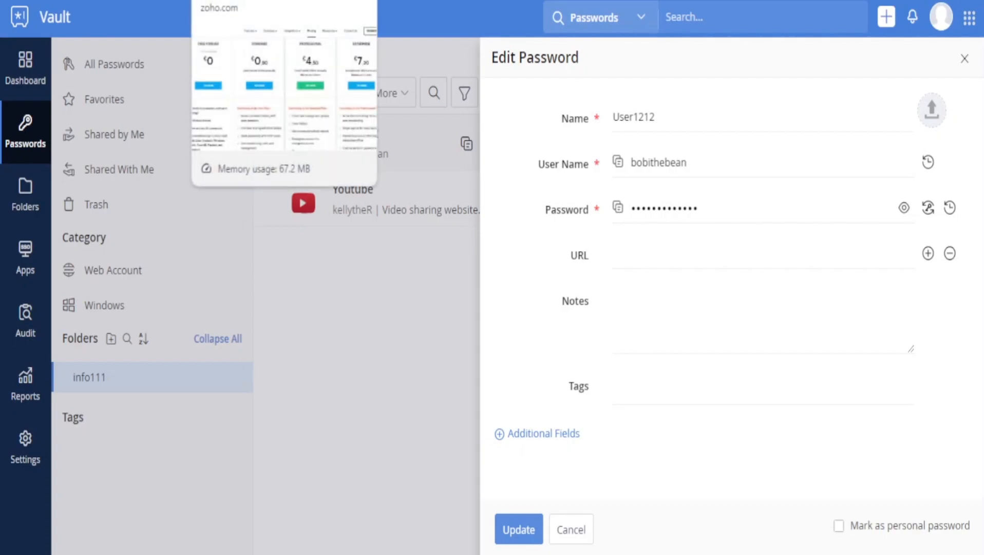
Switch to the Zoho Vault pricing tab and look over the plan cards
click(247, 1)
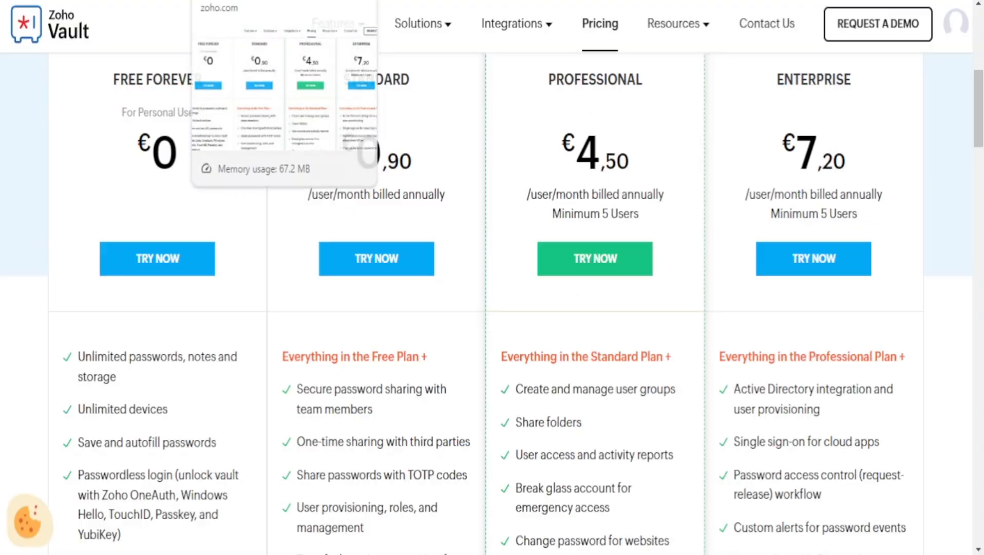
scroll(383, 201, up, 6)
scroll(308, 257, down, 5)
drag(302, 268, 898, 278)
click(892, 265)
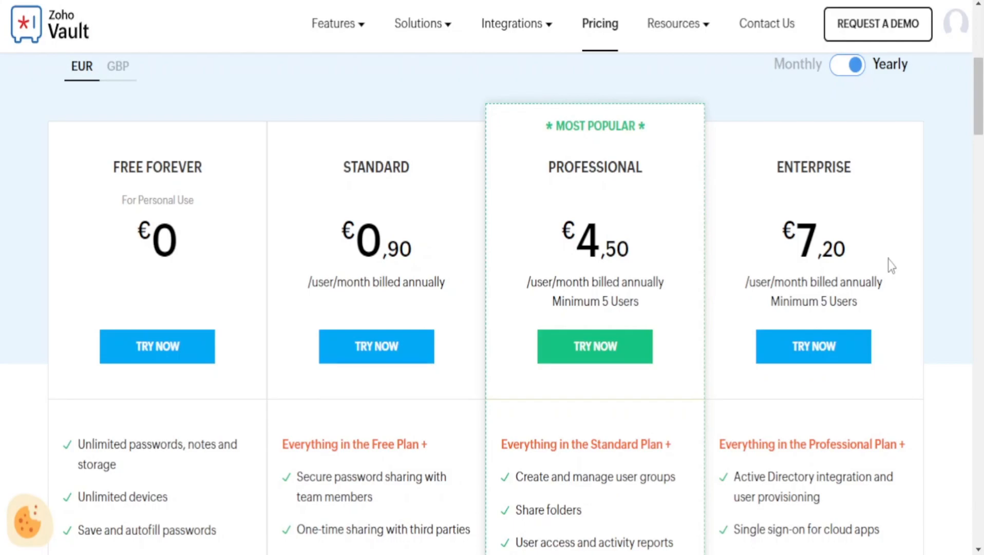
scroll(886, 262, up, 2)
Toggle plan prices between monthly and yearly billing, finishing on yearly
click(851, 159)
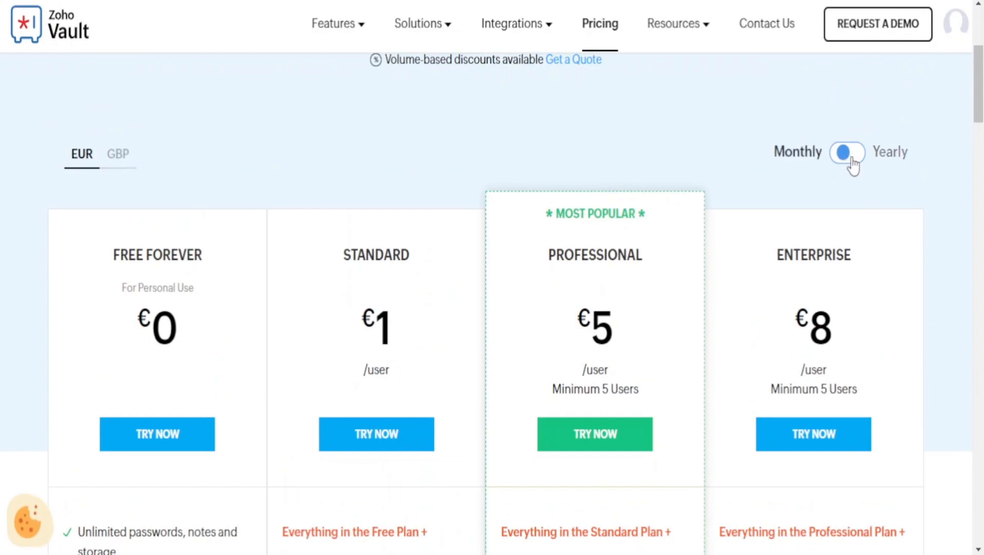
click(852, 159)
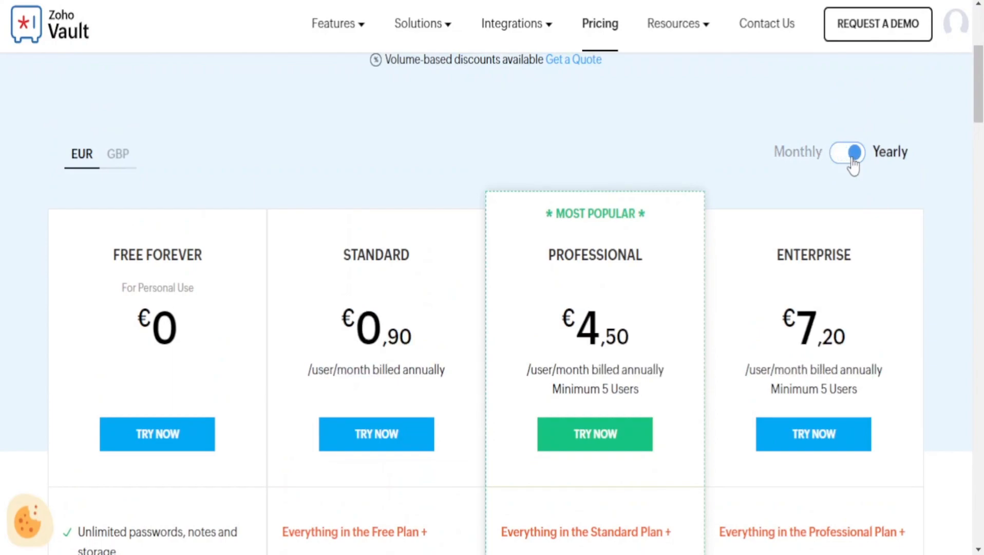
click(854, 160)
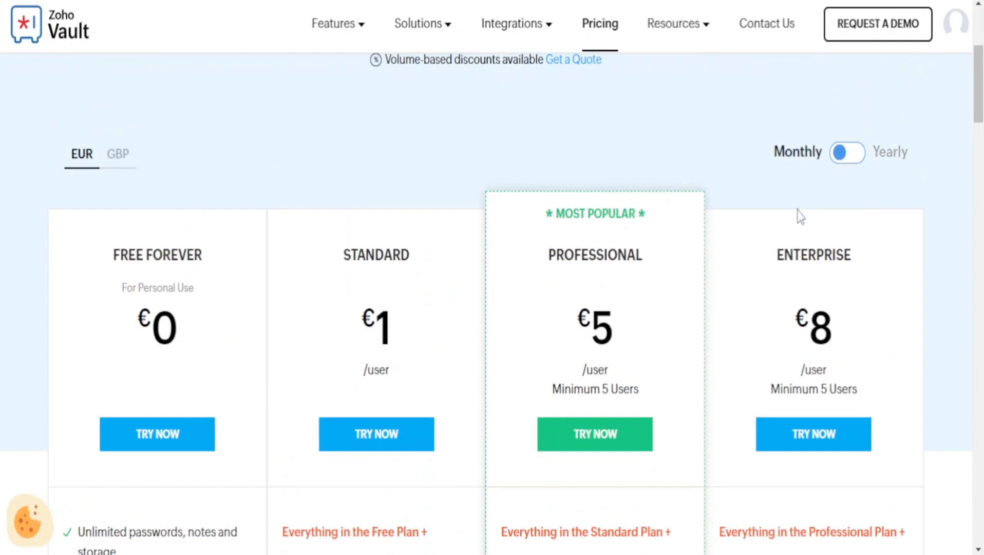
click(851, 155)
drag(345, 309, 625, 299)
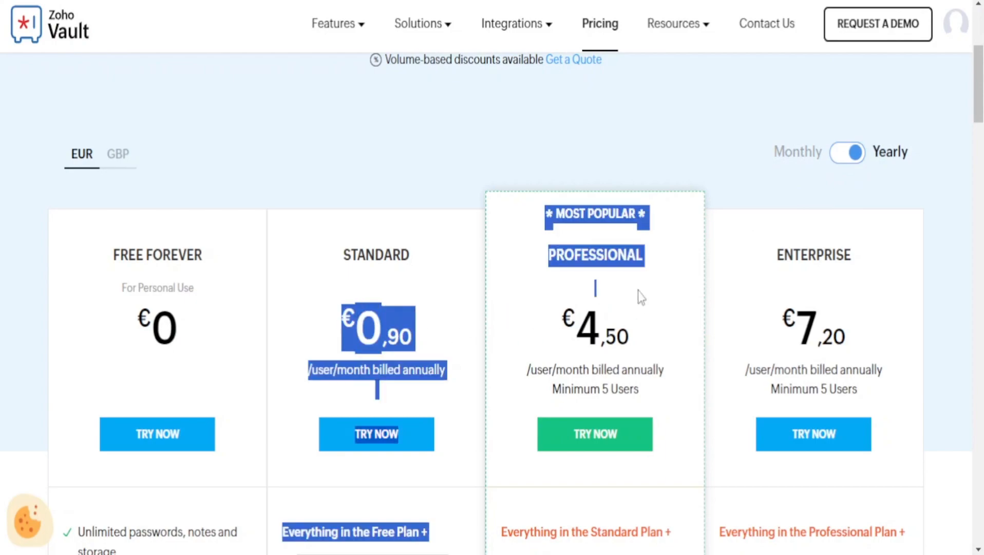
click(853, 154)
click(856, 209)
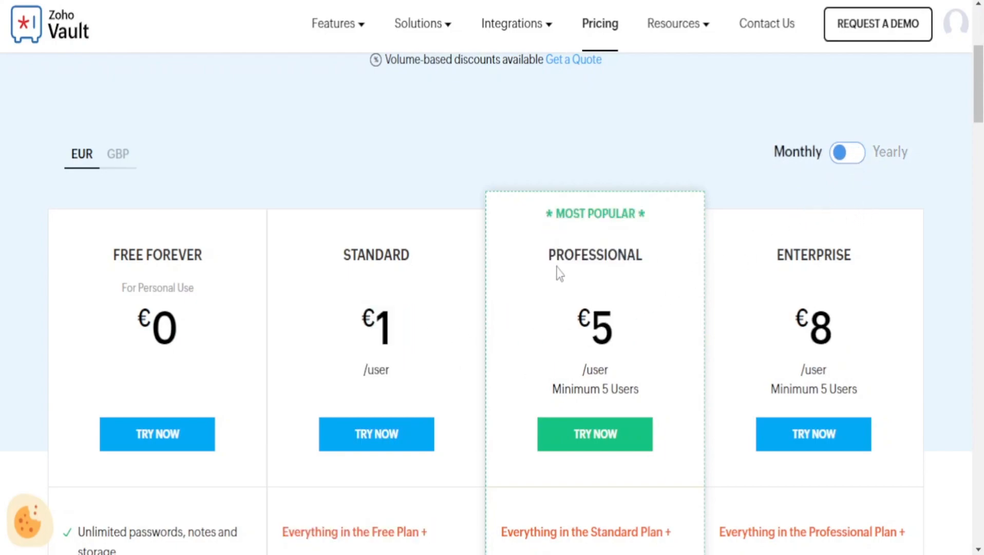
click(851, 152)
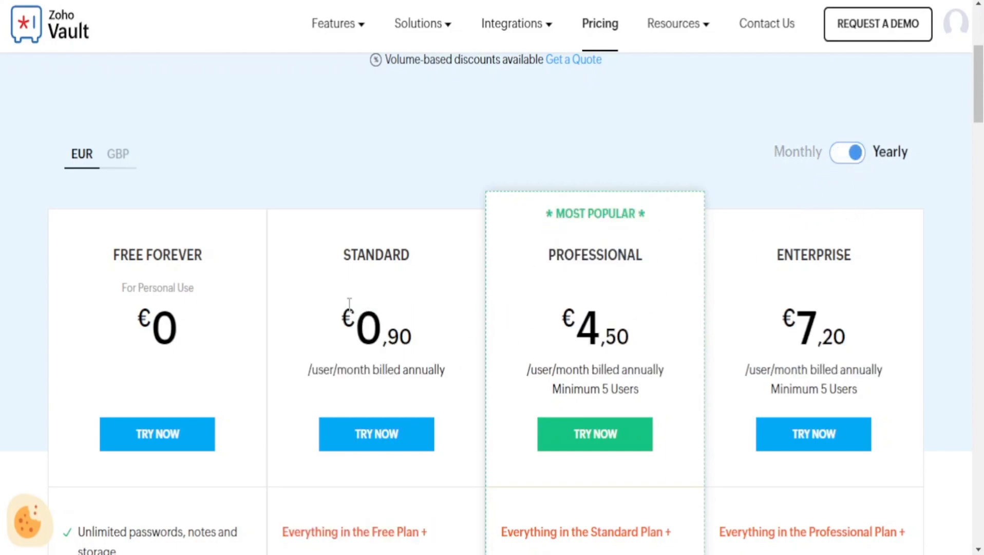
click(848, 154)
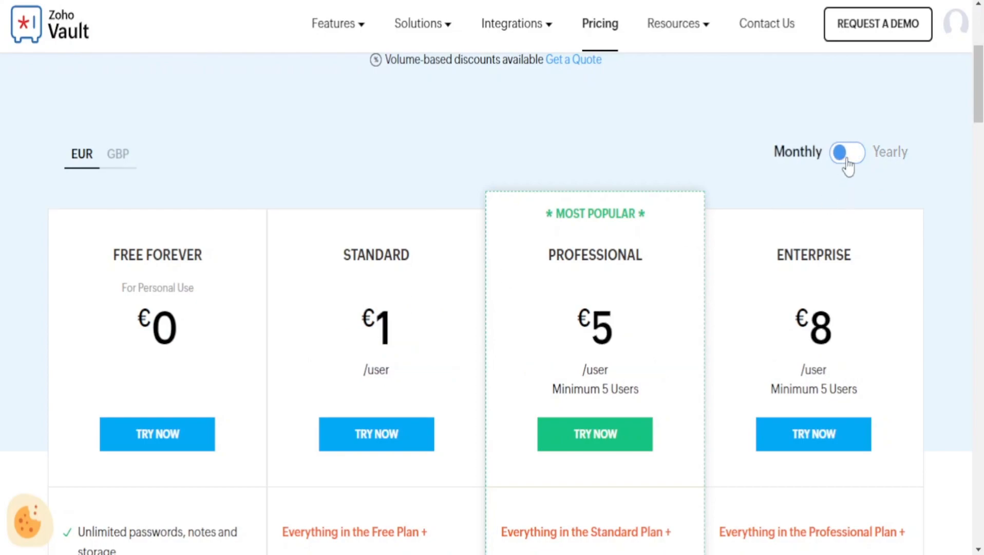
click(848, 155)
click(848, 156)
click(847, 157)
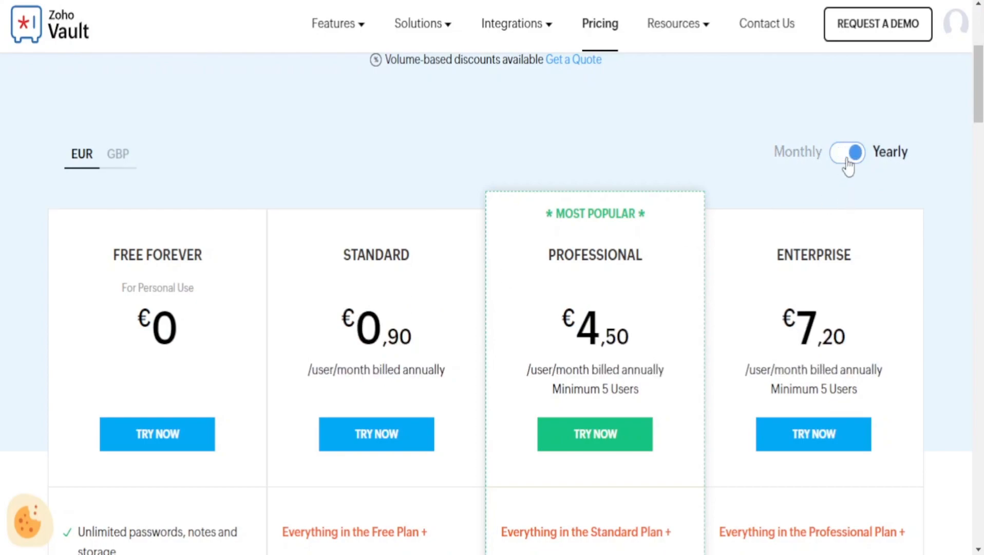
click(848, 157)
click(848, 157)
Review the €0,90 price and the Standard plan's feature list
scroll(807, 200, down, 7)
scroll(815, 202, up, 3)
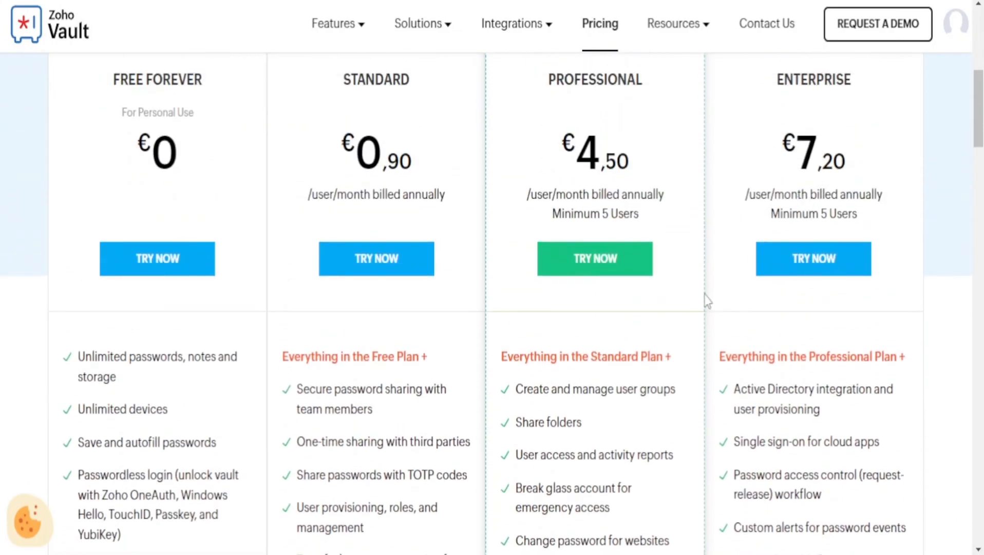
scroll(629, 335, up, 1)
drag(324, 241, 416, 238)
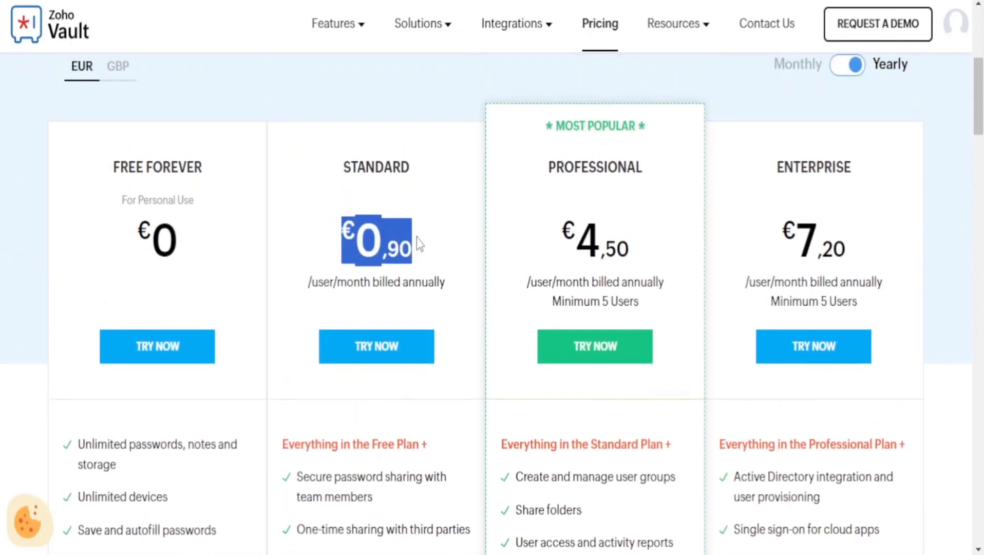
click(411, 244)
scroll(404, 255, down, 4)
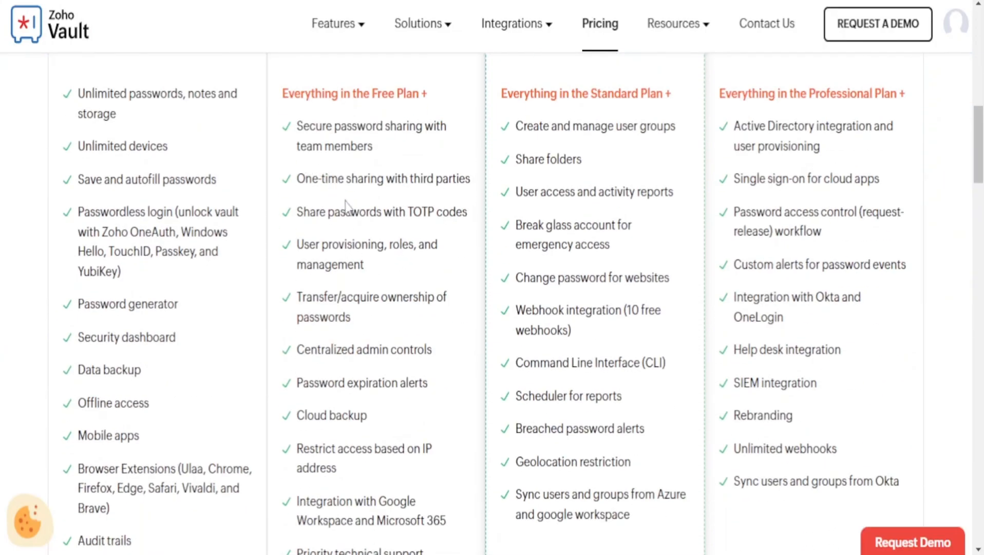
scroll(341, 247, up, 4)
scroll(339, 266, up, 3)
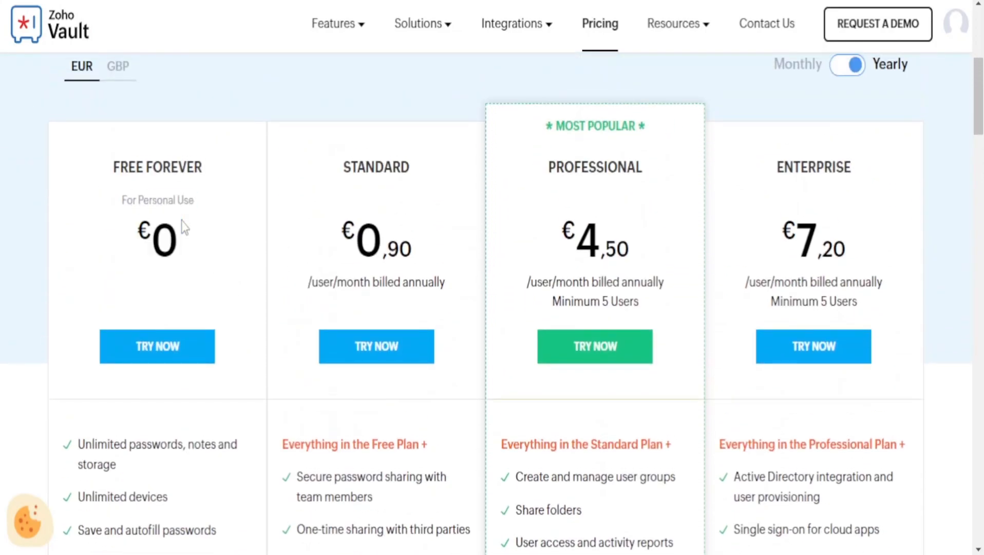
scroll(277, 290, down, 2)
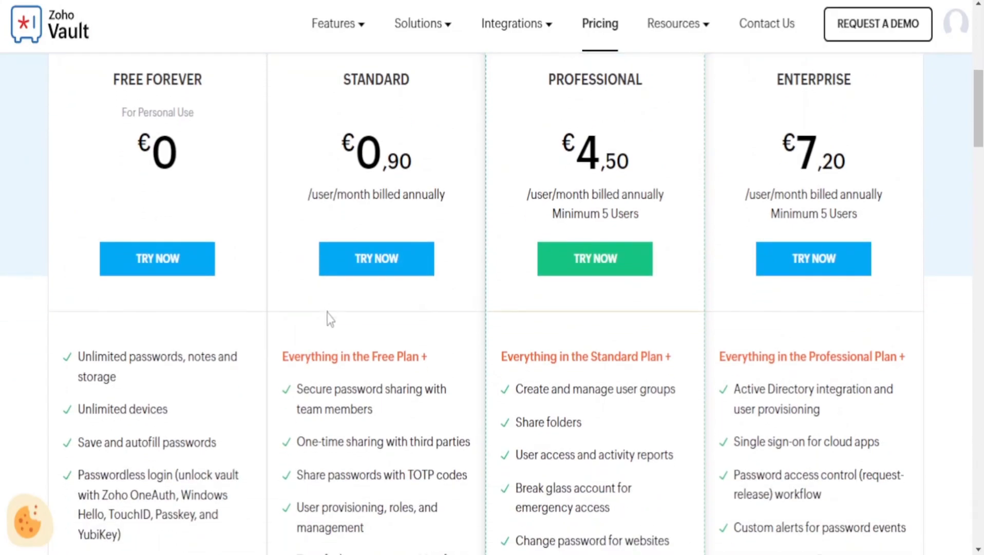
scroll(342, 350, down, 9)
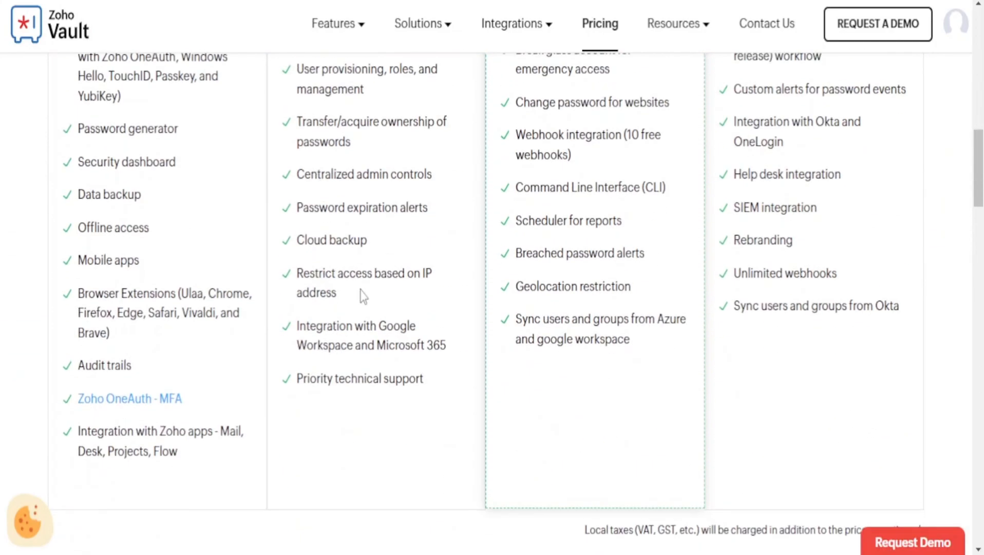
scroll(361, 282, up, 4)
drag(292, 211, 427, 385)
click(423, 342)
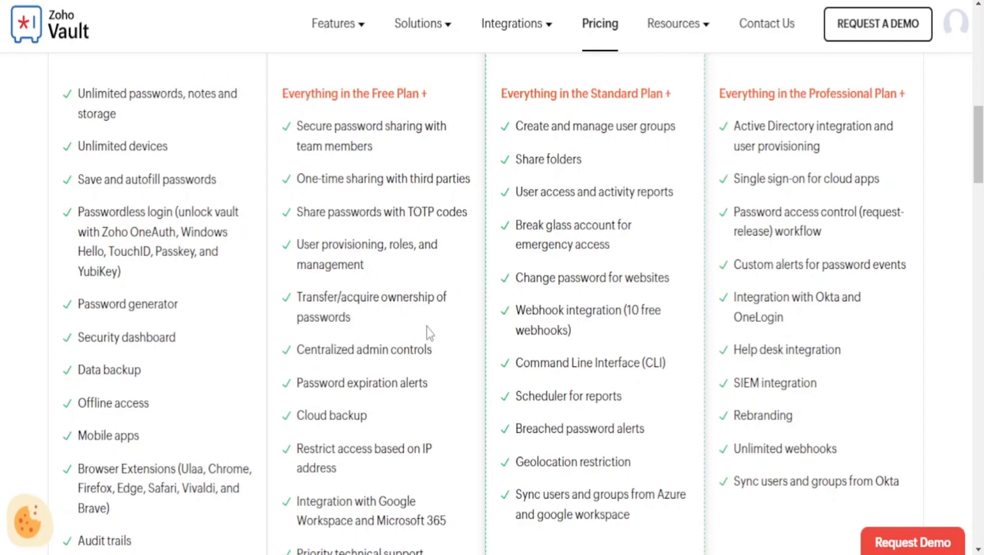
Check the Professional plan and its €4,50 price, then scroll down to the pricing FAQ
scroll(450, 330, up, 10)
scroll(549, 331, down, 2)
drag(549, 208, 619, 262)
click(619, 262)
scroll(575, 294, down, 4)
drag(561, 149, 621, 173)
click(619, 170)
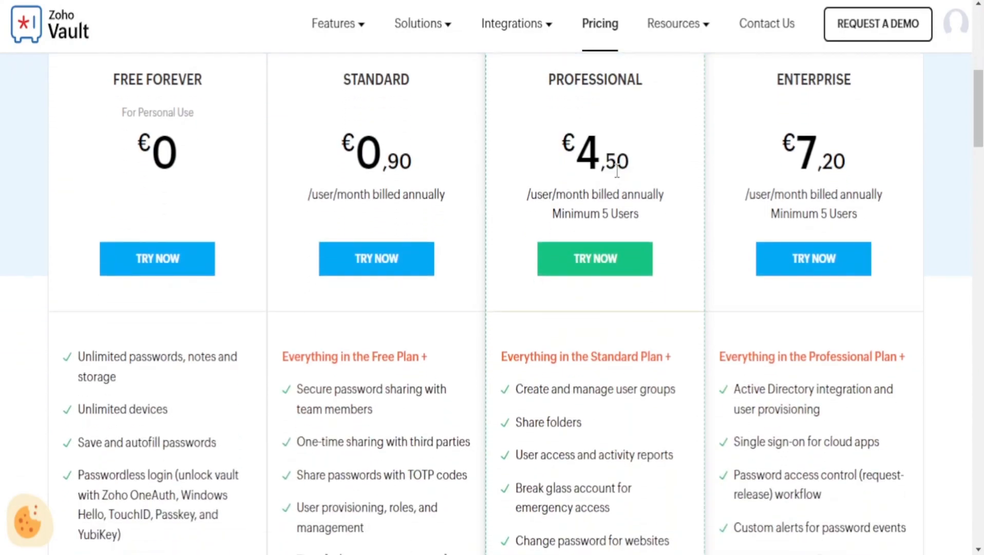
scroll(627, 170, up, 4)
scroll(643, 191, down, 4)
scroll(821, 163, down, 2)
scroll(820, 169, up, 4)
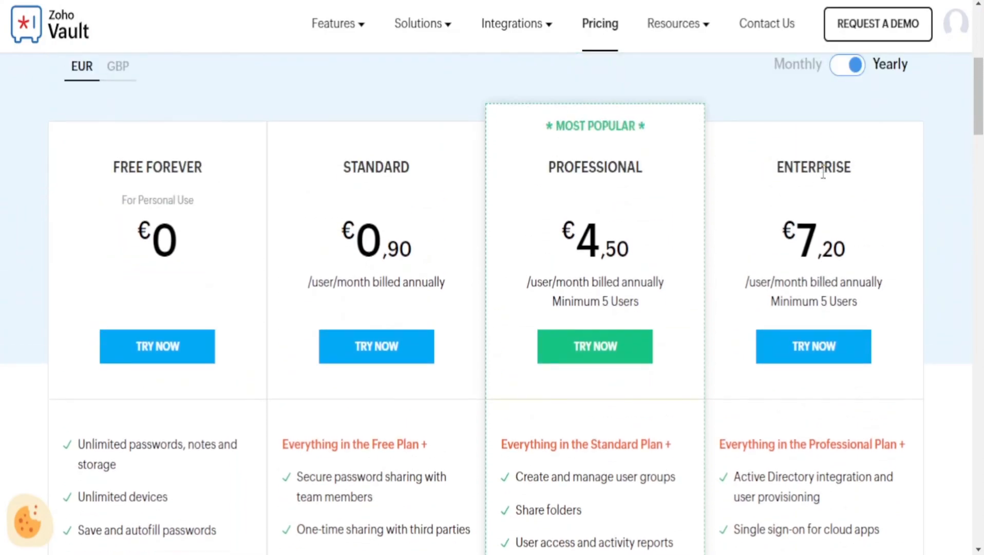
scroll(818, 202, down, 5)
scroll(827, 239, down, 7)
scroll(830, 247, up, 5)
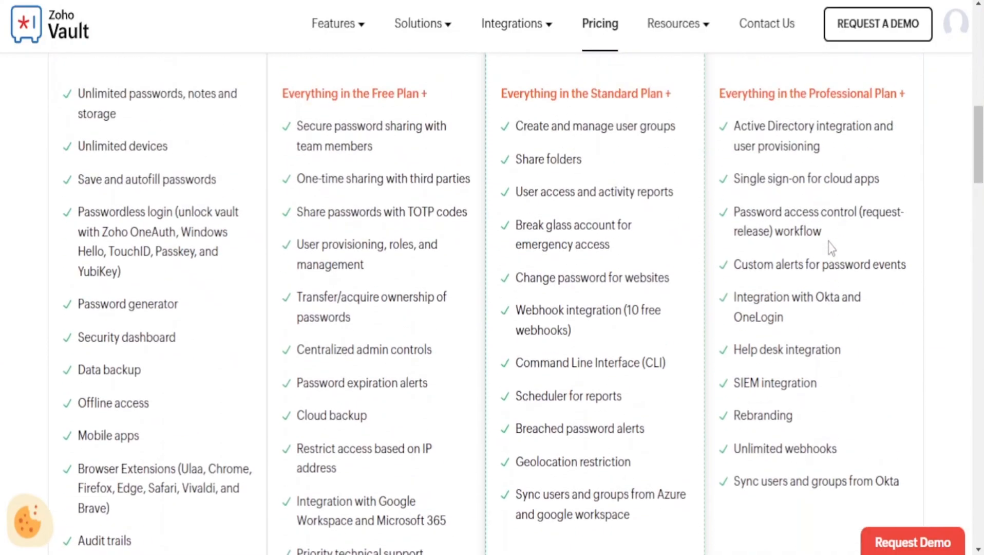
scroll(736, 281, down, 20)
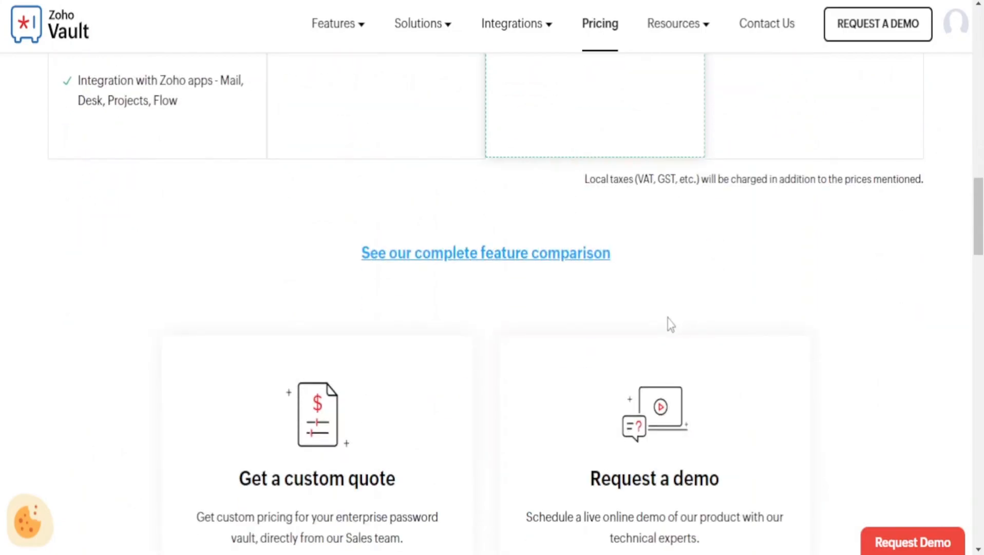
scroll(307, 250, down, 5)
scroll(369, 193, up, 20)
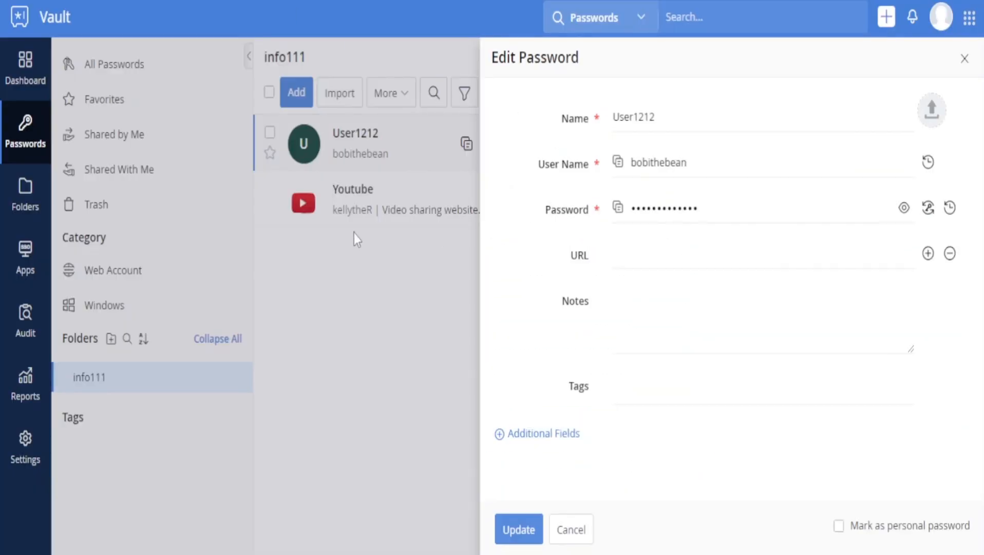
Close the Edit Password panel to show User1212's saved details
click(964, 59)
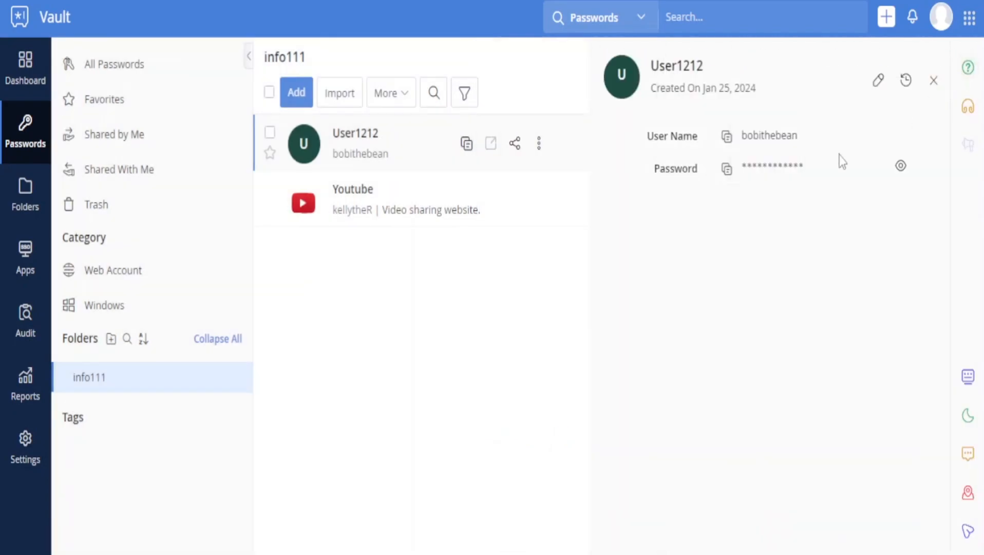